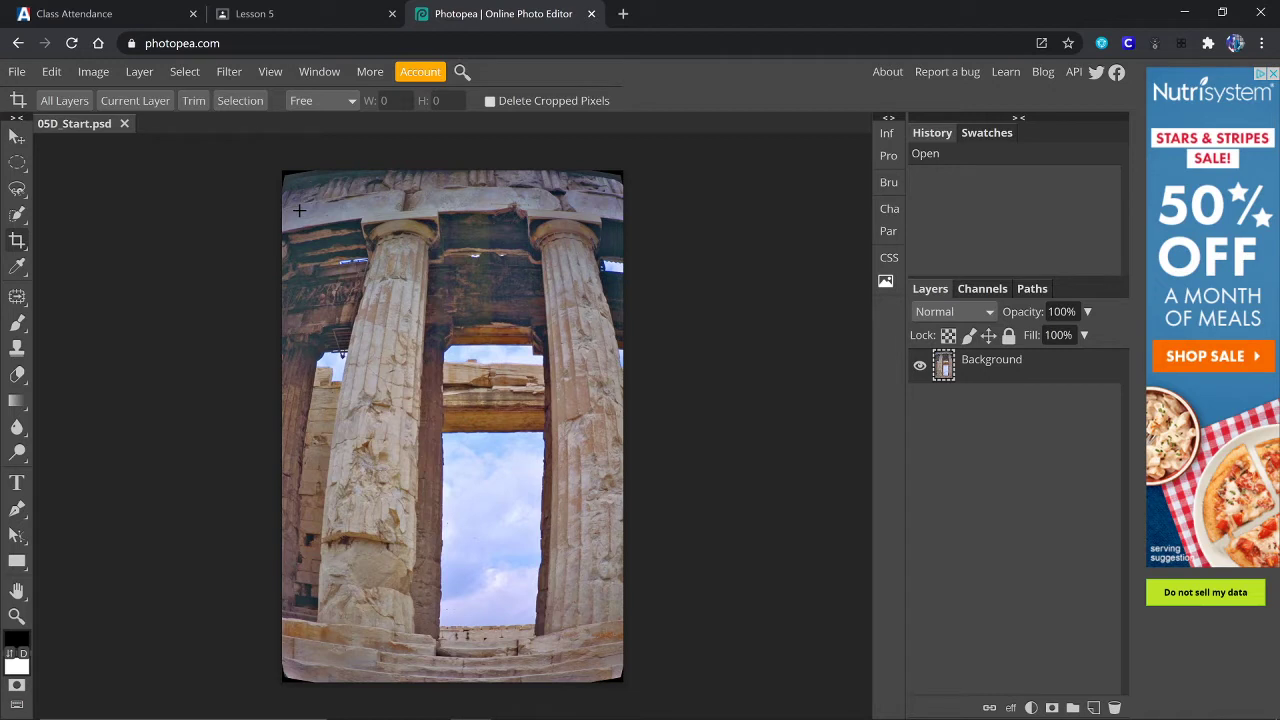
Rename the open document with the author's name followed by 05D.
double_click(86, 125)
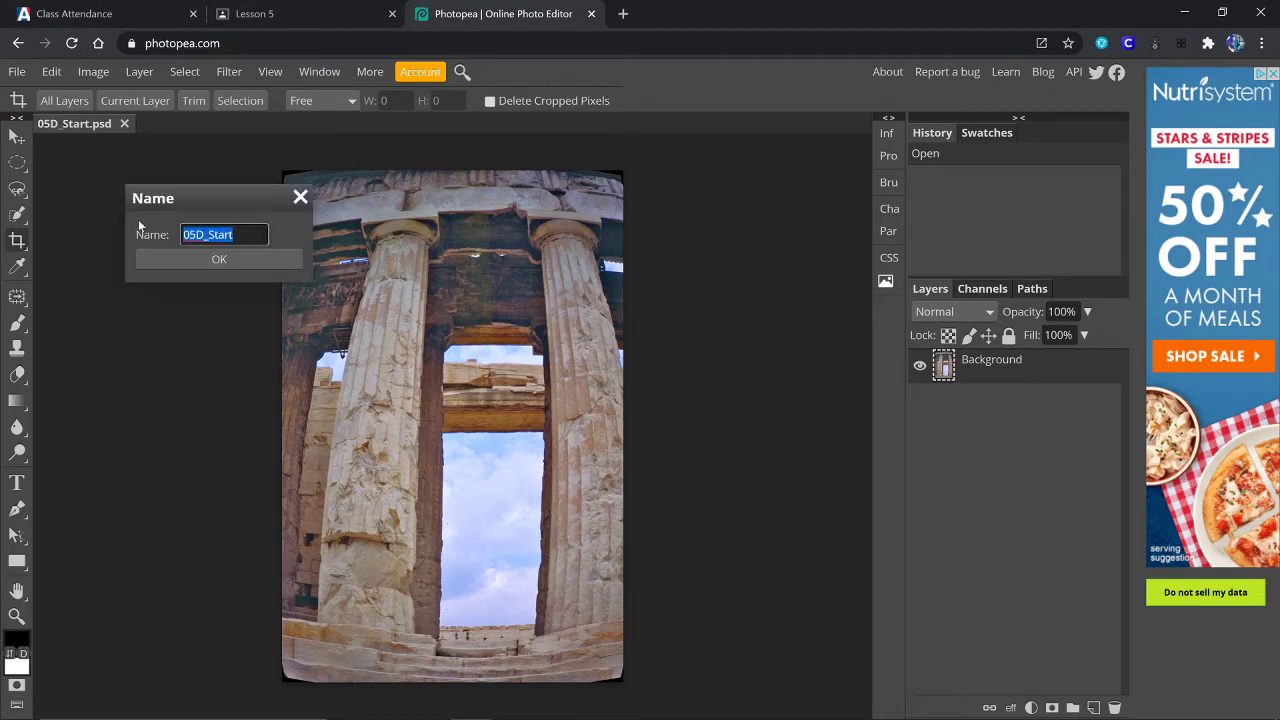
text(iMAGE)
key(BackSpace)
key(BackSpace)
key(BackSpace)
key(BackSpace)
key(BackSpace)
text(ThayerC 05D)
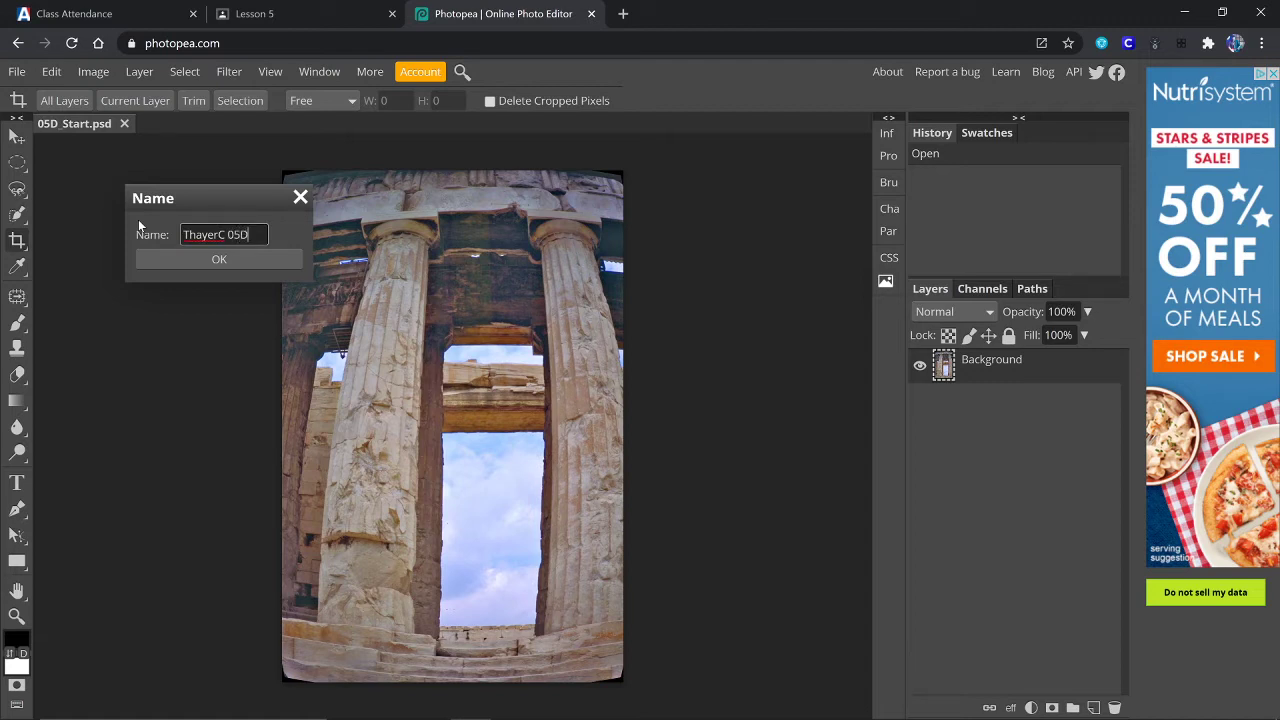
key(Return)
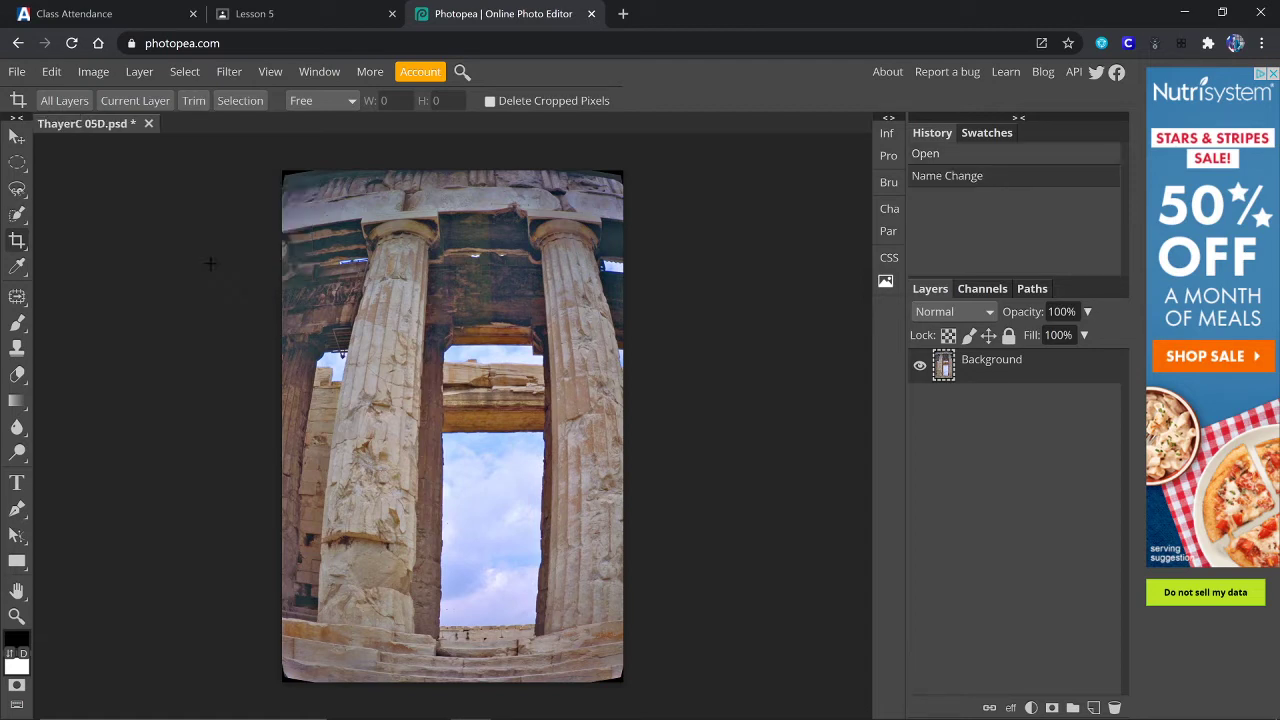
Save the renamed document as a PSD file and dismiss the browser's download bar.
click(17, 72)
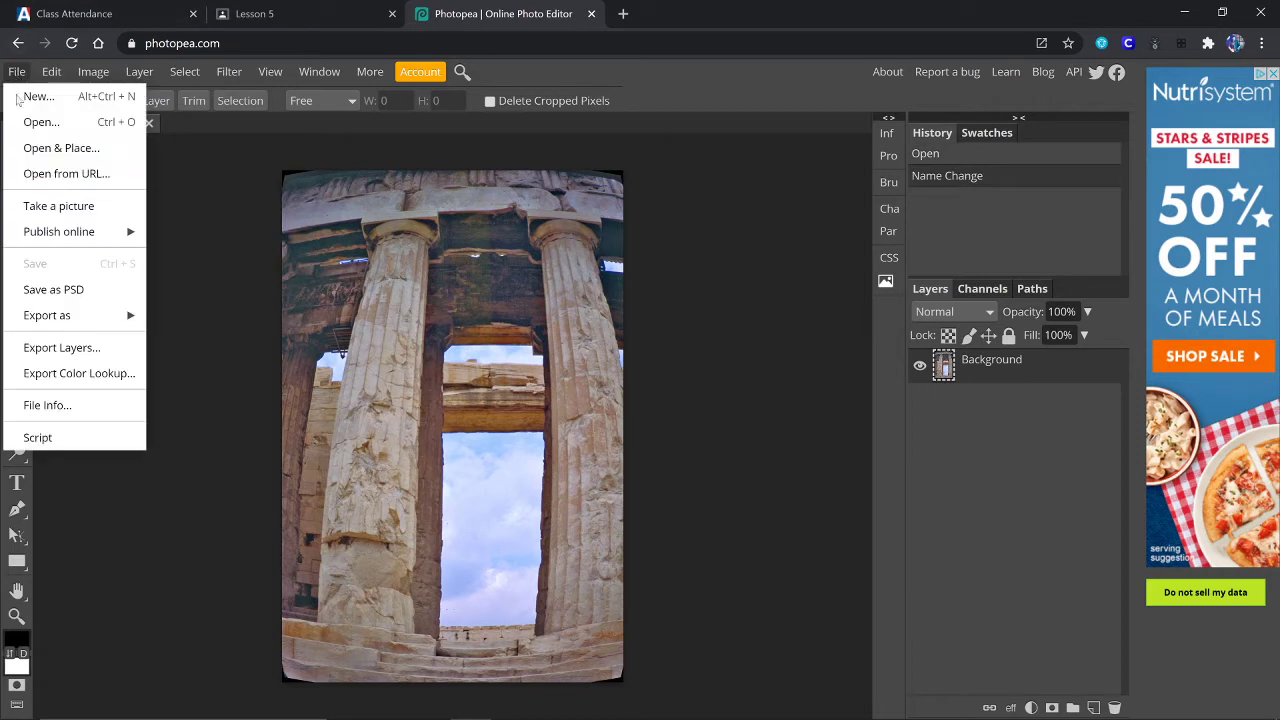
click(53, 291)
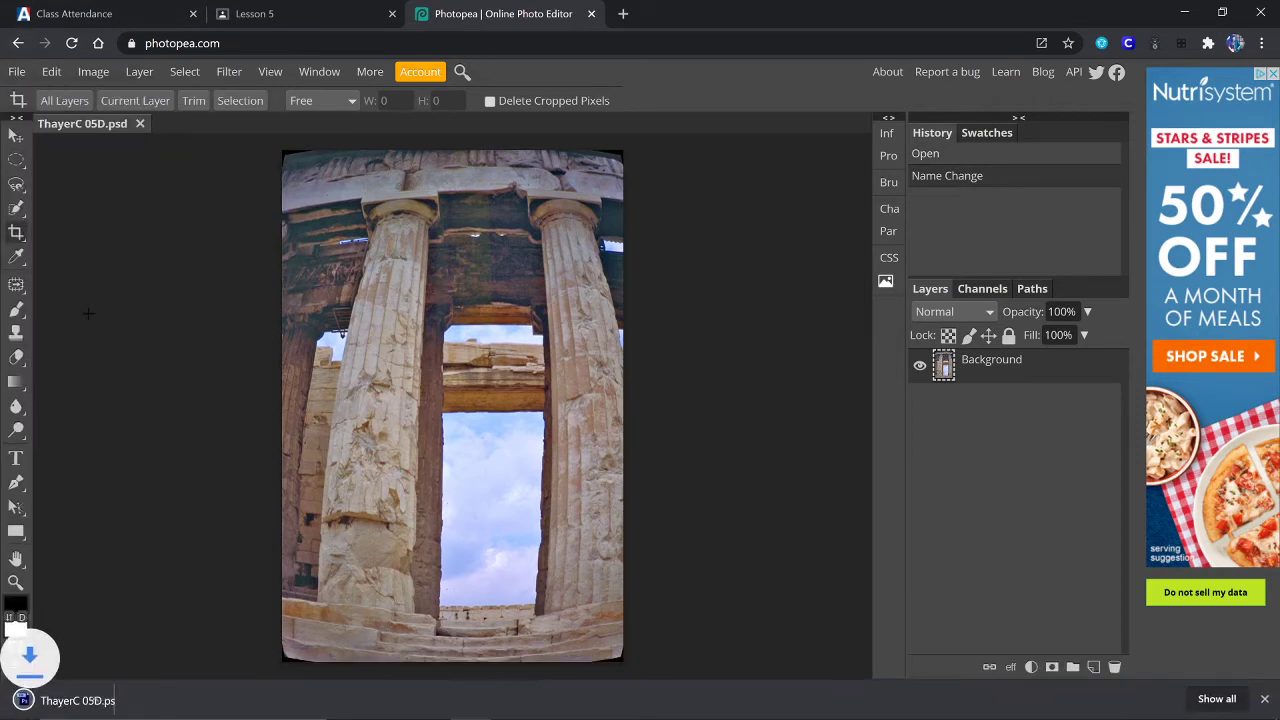
click(1264, 699)
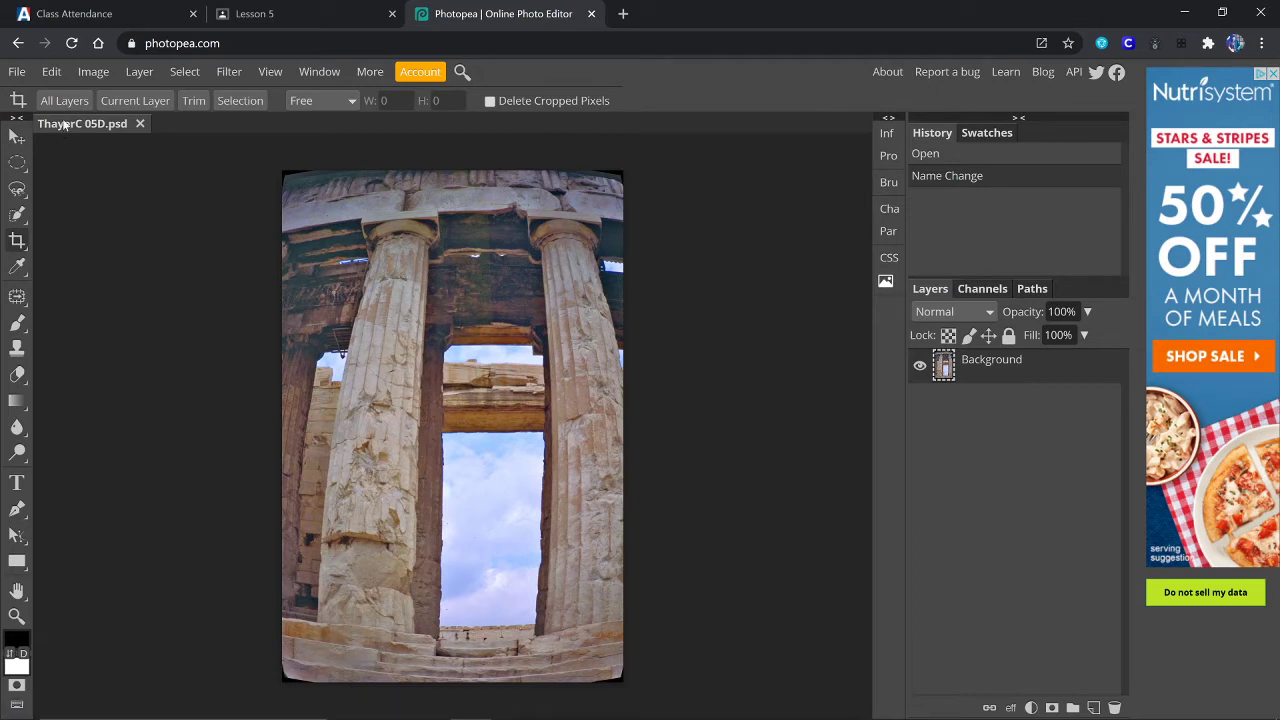
Apply Lens Correction to the photo with Amount 20 and Scale 92%, and compare it with the uncorrected state.
click(229, 72)
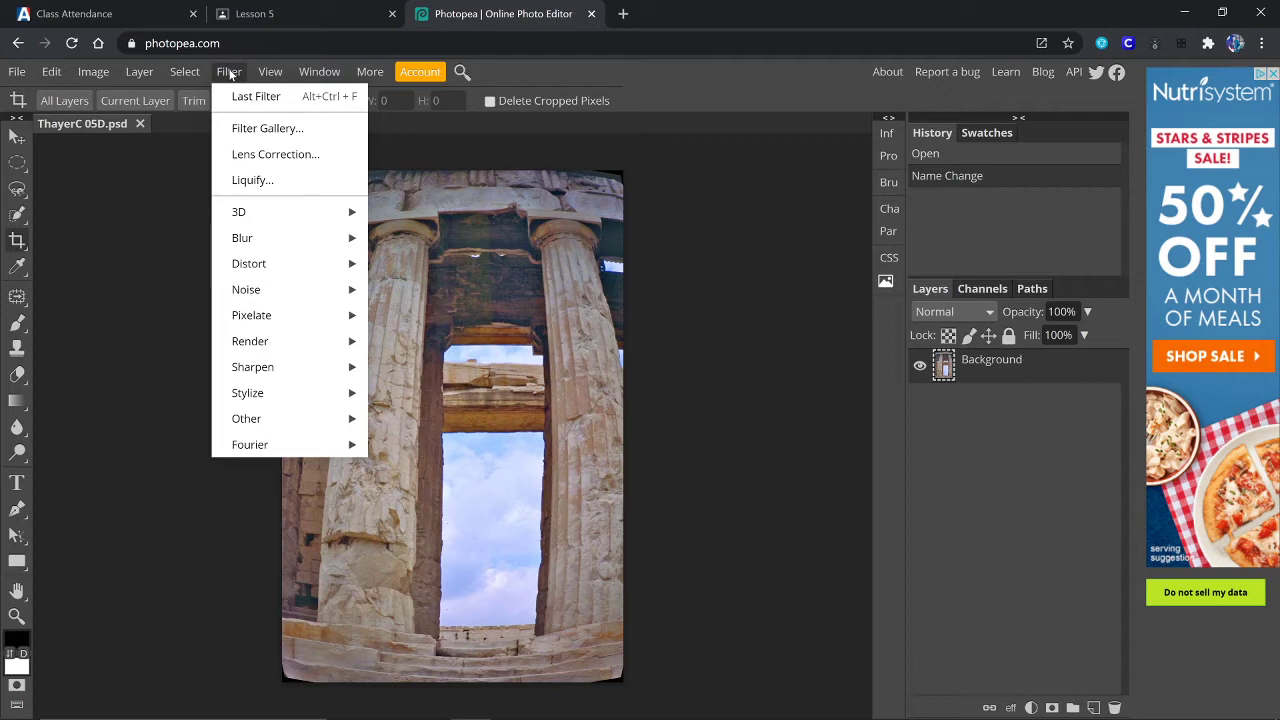
click(267, 155)
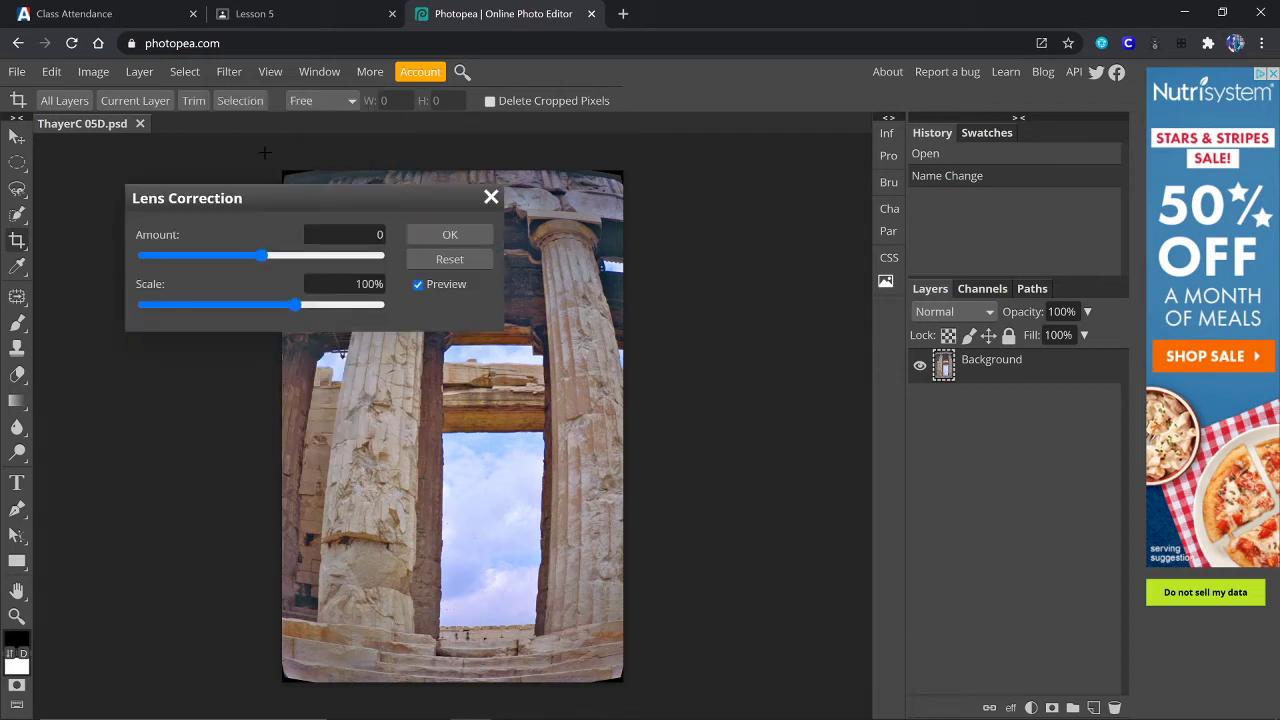
drag(312, 191, 885, 198)
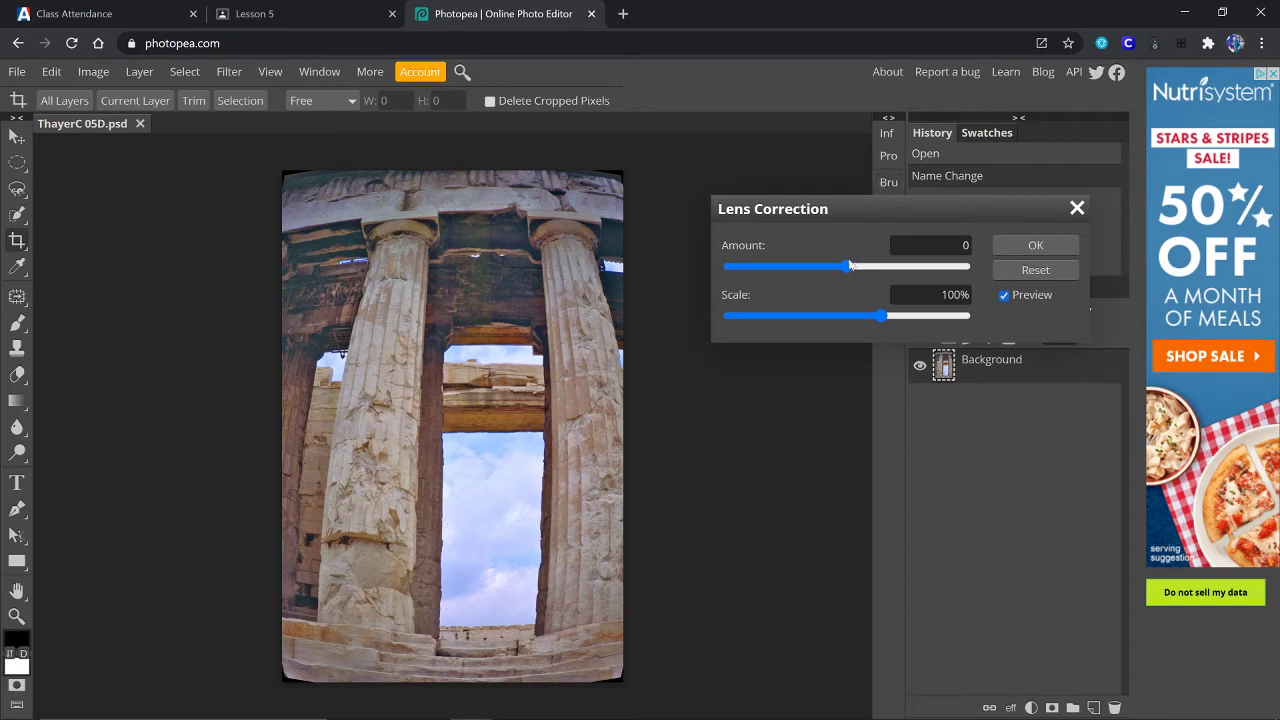
drag(847, 265, 871, 261)
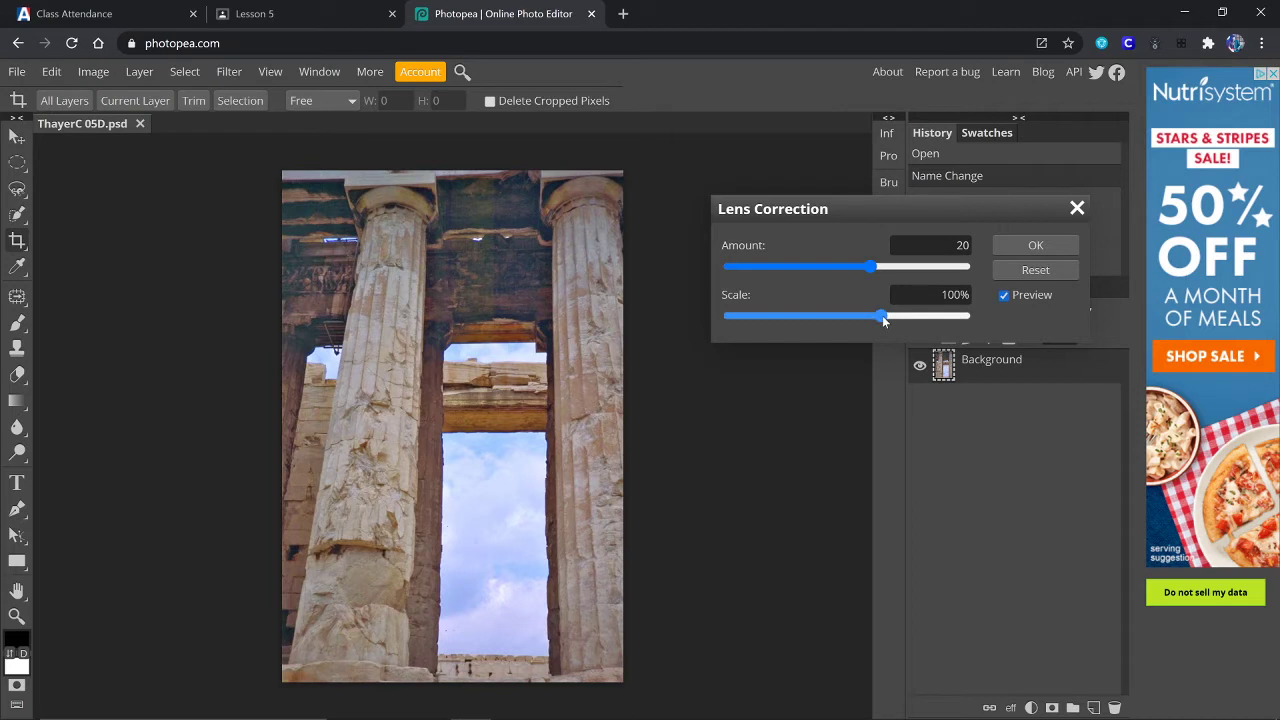
drag(884, 320, 866, 329)
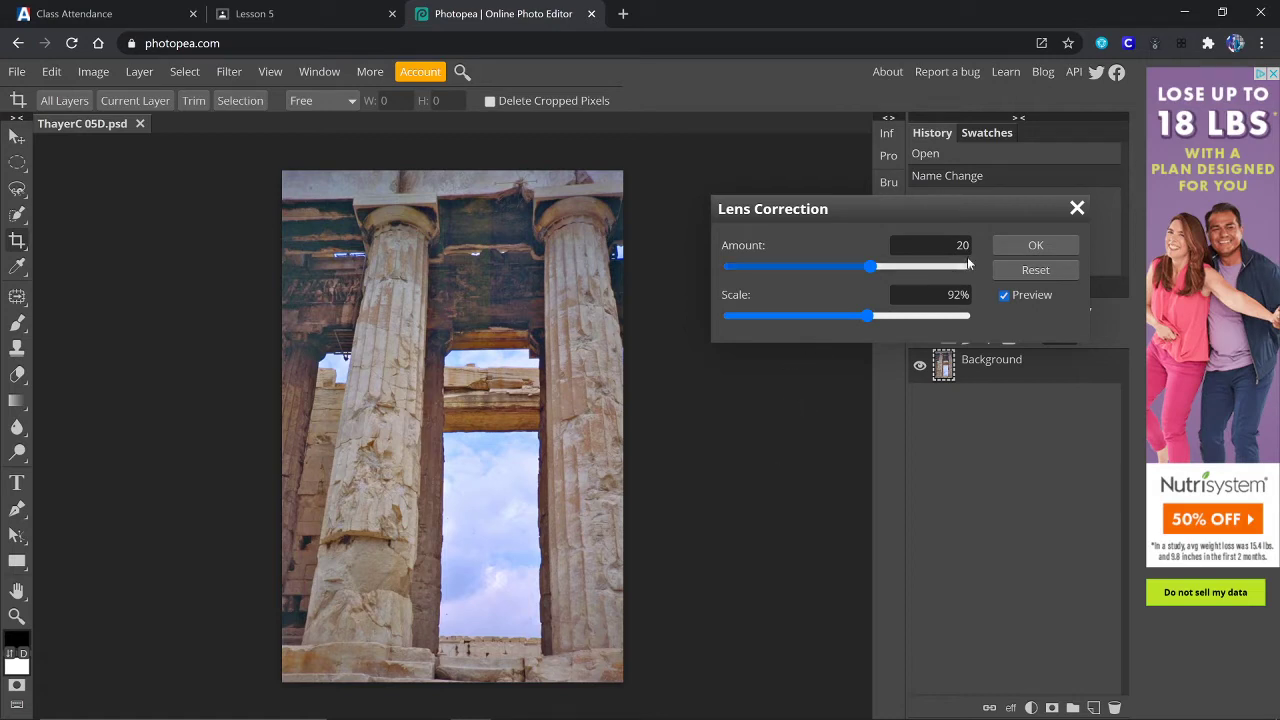
click(1034, 245)
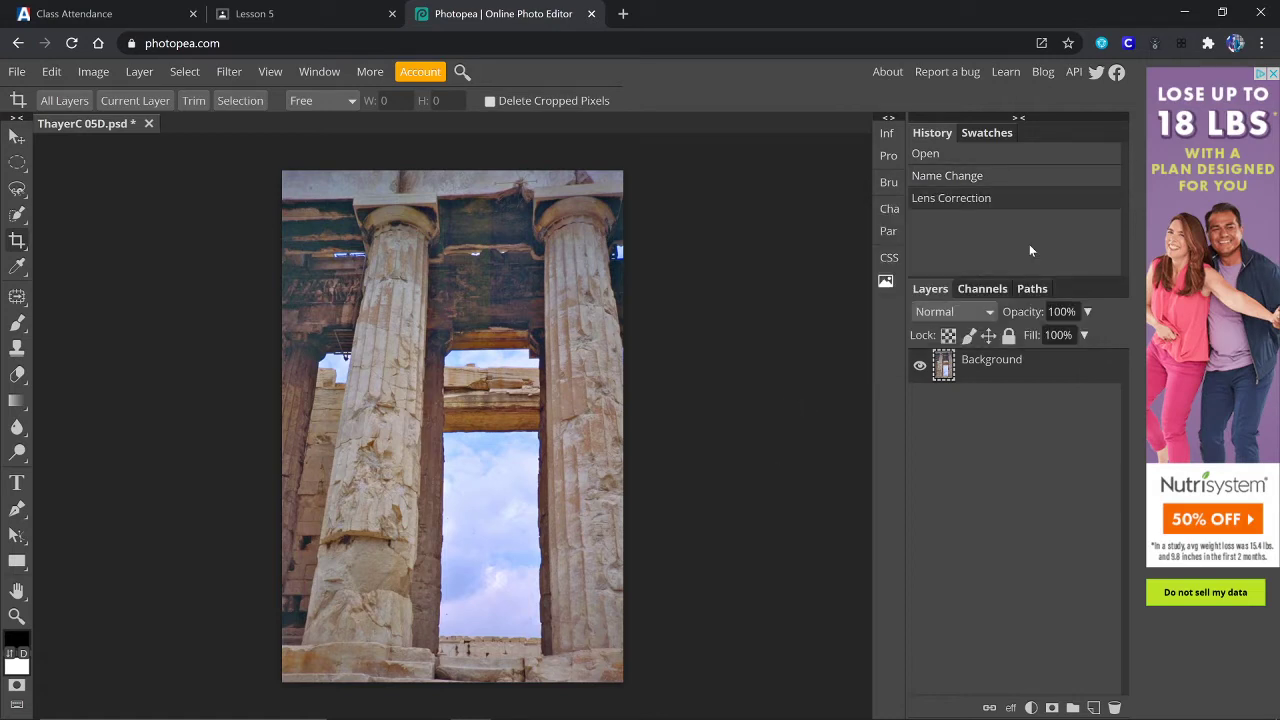
click(949, 180)
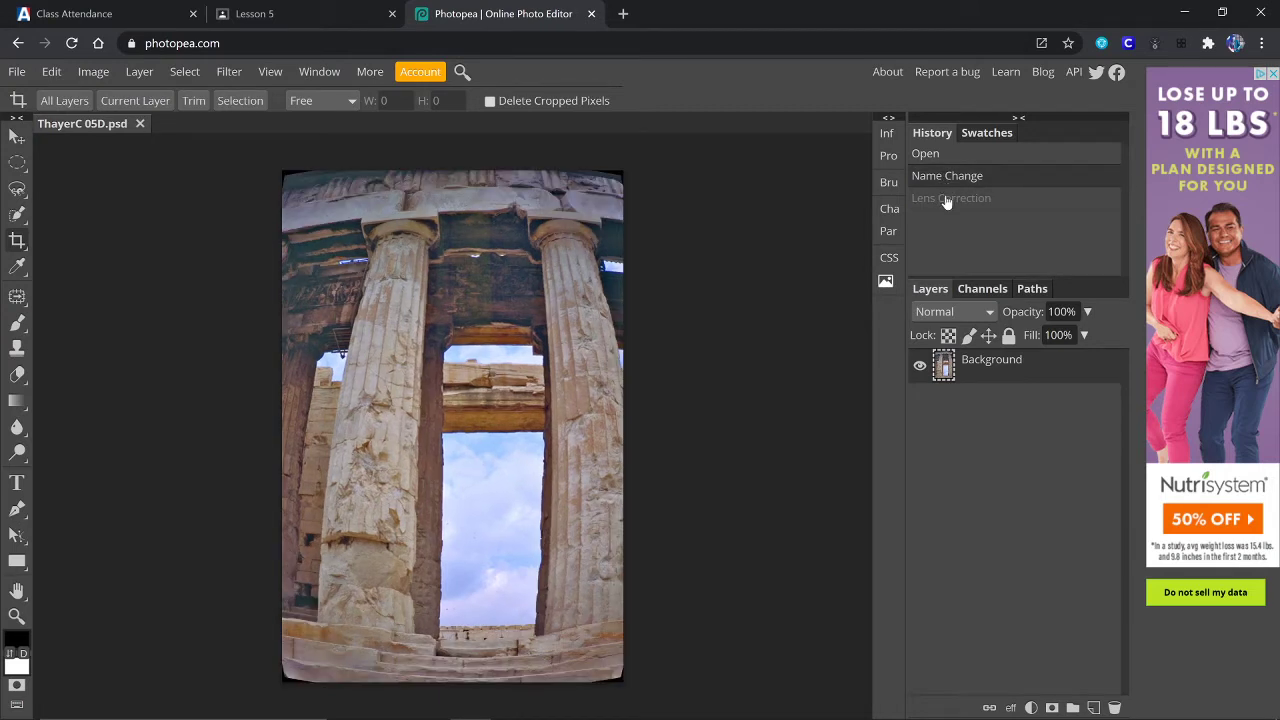
click(947, 200)
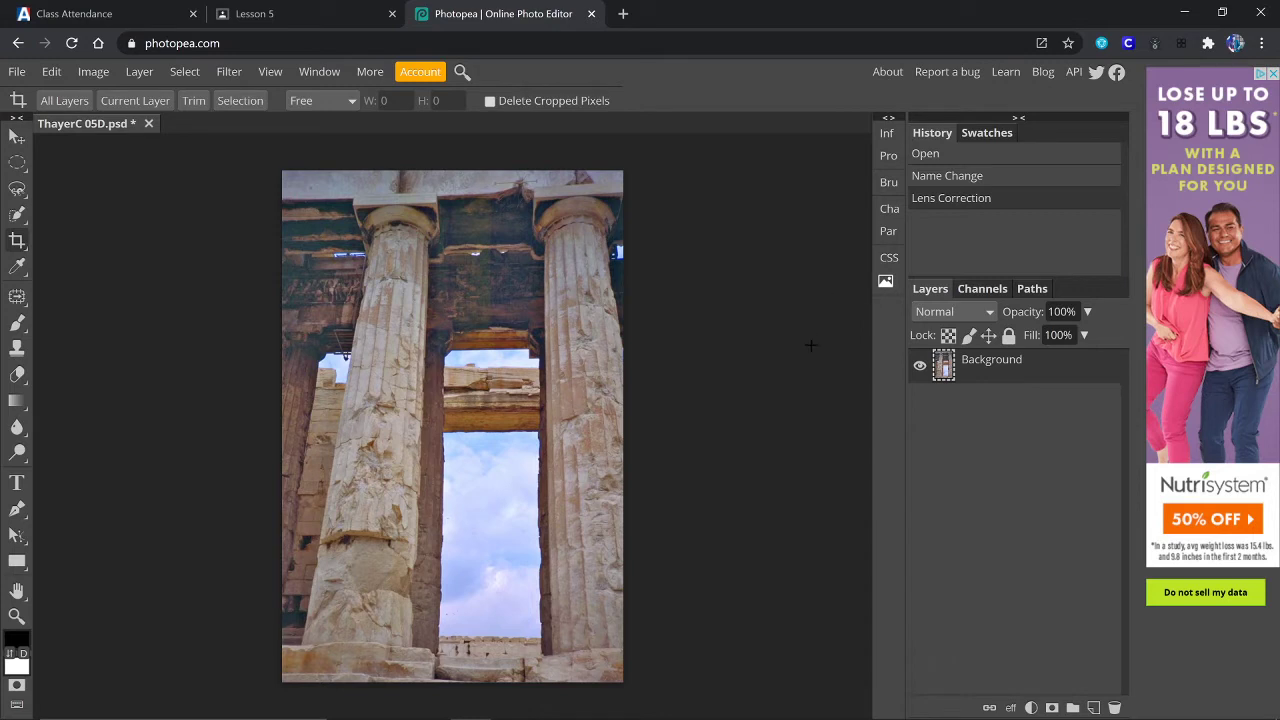
Add a Brightness/Contrast adjustment layer with brightness 20 and contrast 30, and compare the photo with and without it.
click(1033, 708)
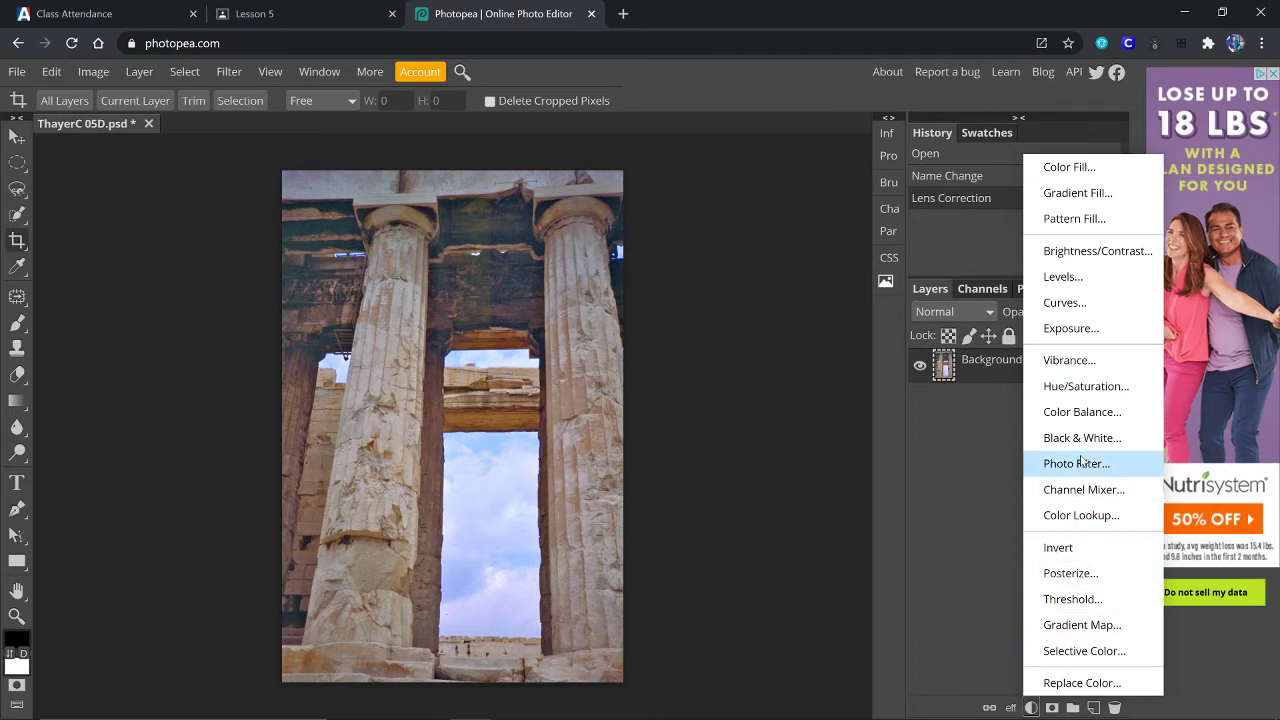
click(1099, 251)
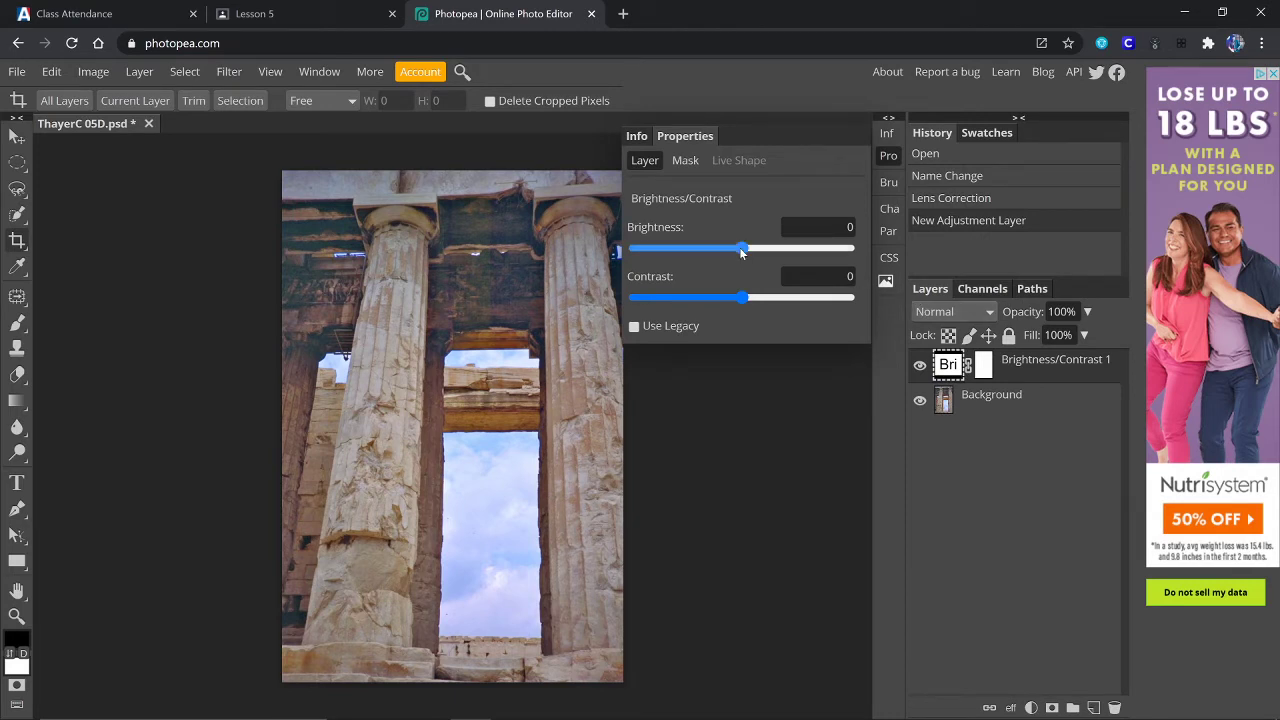
drag(741, 253, 757, 247)
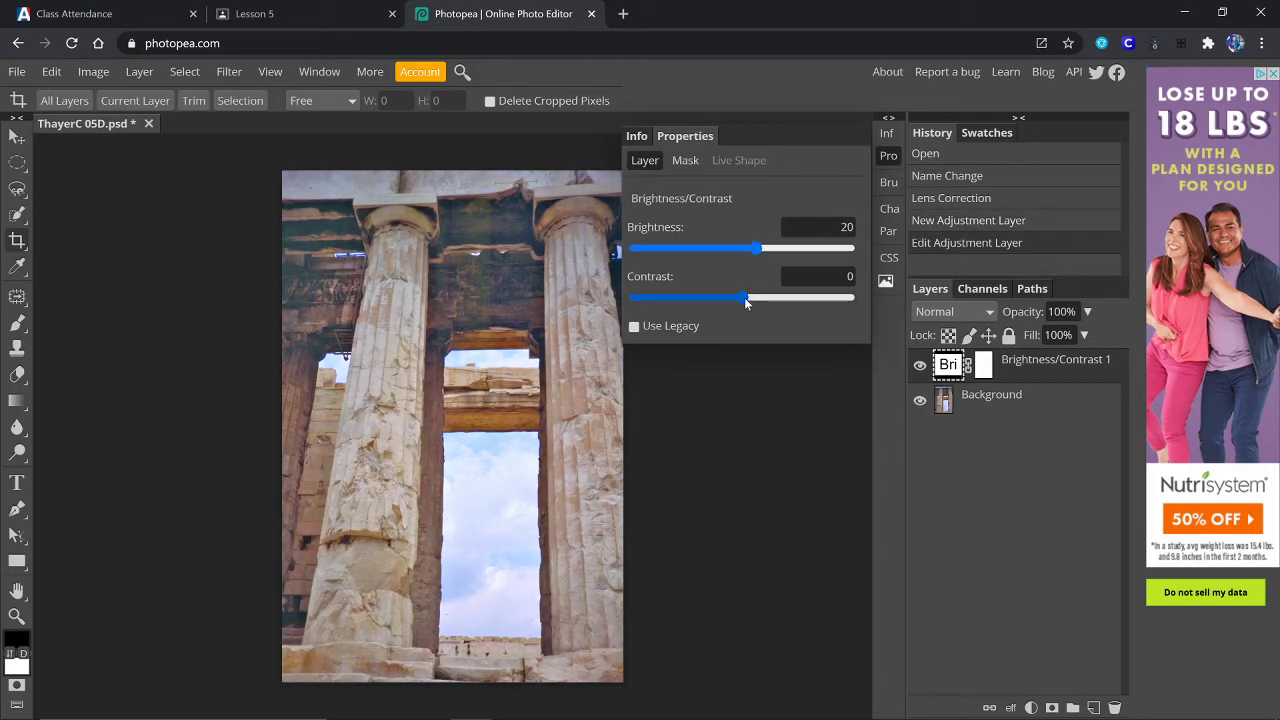
drag(745, 302, 774, 286)
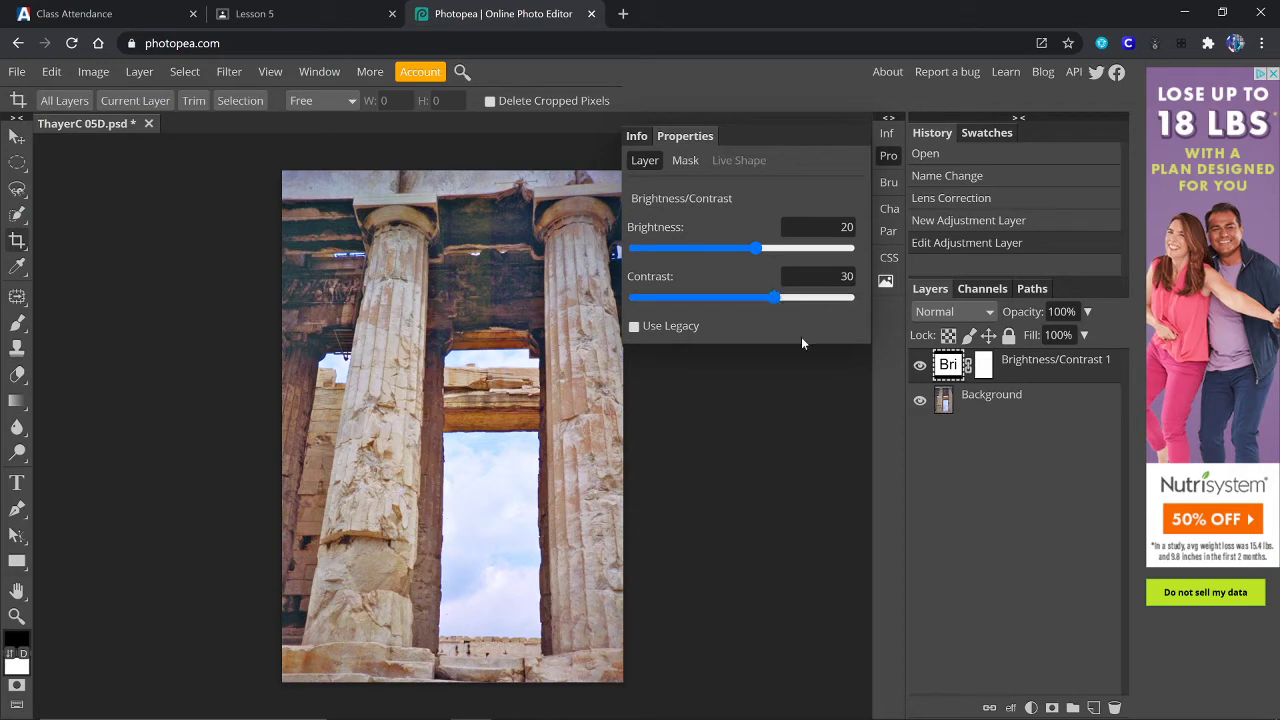
click(919, 366)
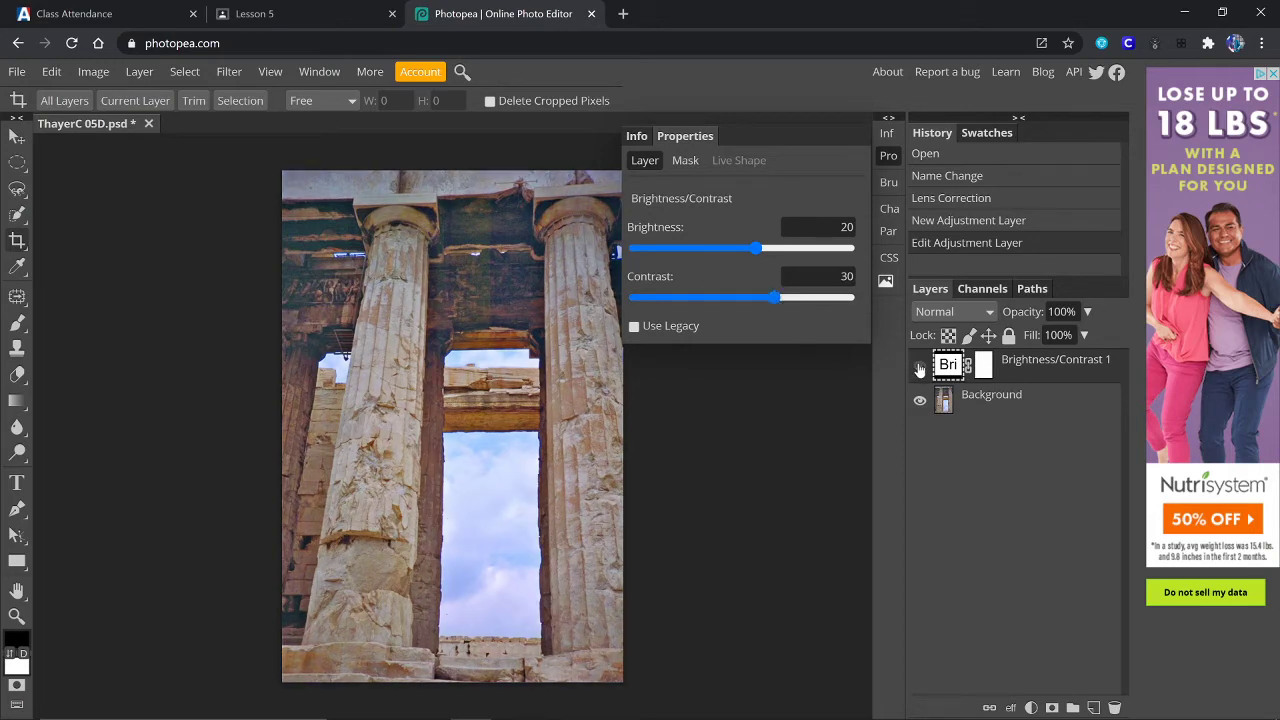
click(919, 368)
click(919, 368)
click(919, 368)
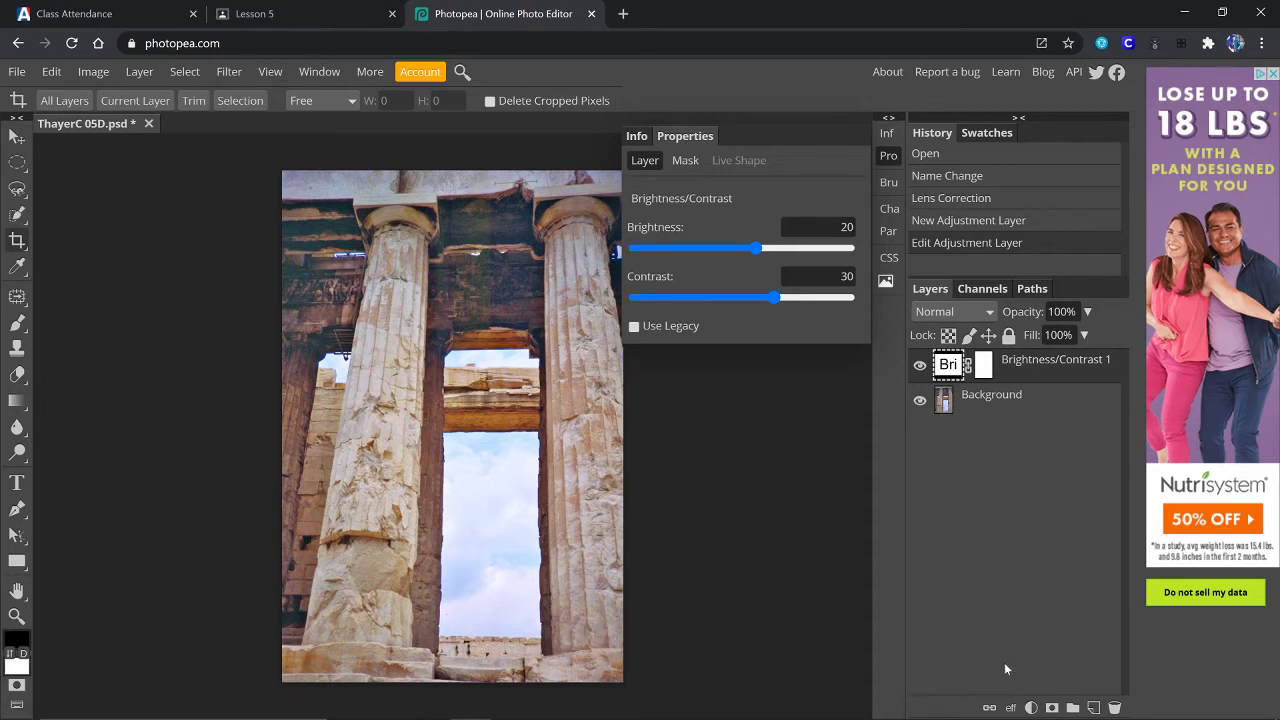
Add a Vibrance adjustment layer above Brightness/Contrast with vibrance -20 and saturation 50.
click(1032, 708)
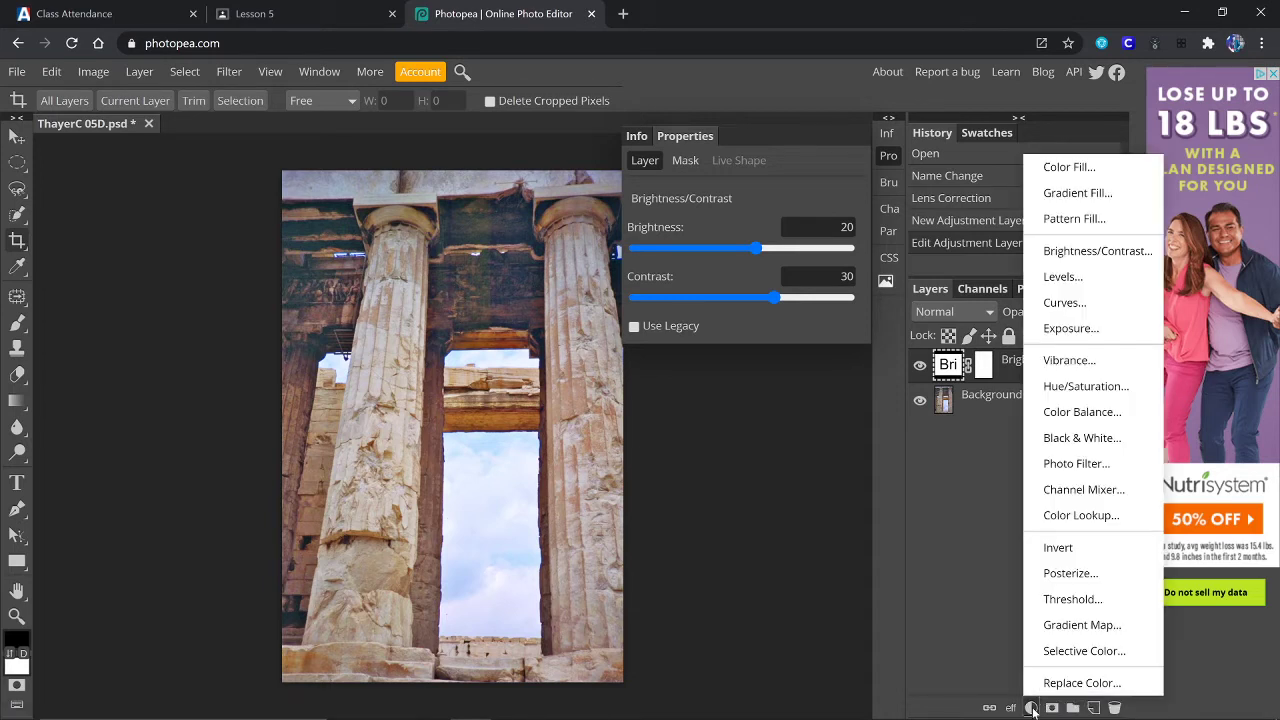
click(1092, 366)
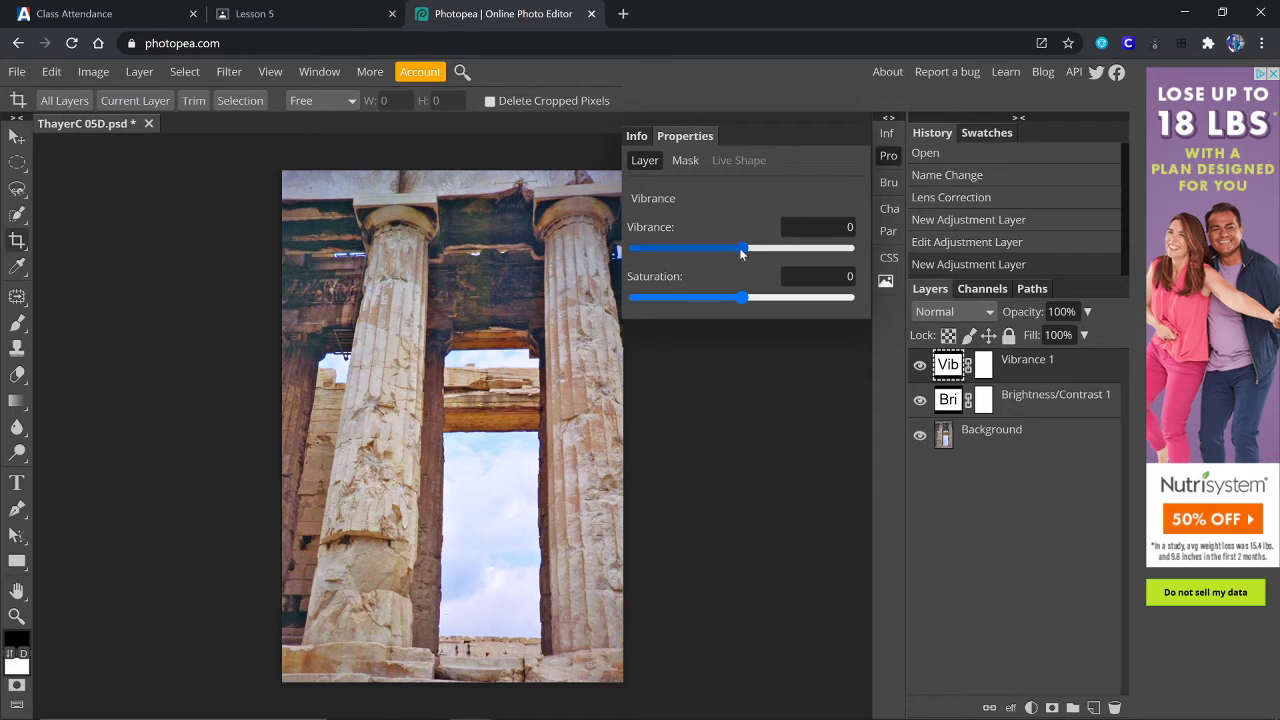
drag(741, 253, 797, 296)
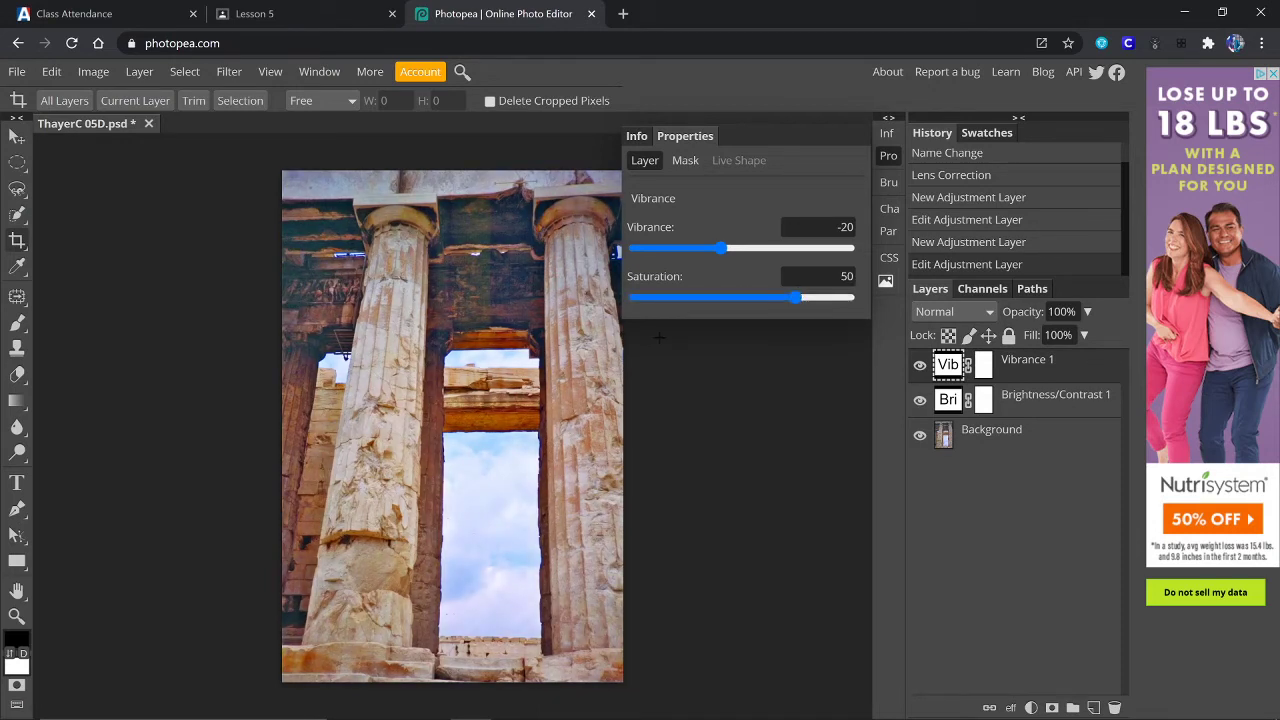
mouse_move(720, 248)
mouse_down()
mouse_move(790, 246)
mouse_move(722, 267)
mouse_up()
Select the Background layer, collapse the adjustment properties, and compare the photo with both adjustment layers hidden and shown again.
click(1029, 437)
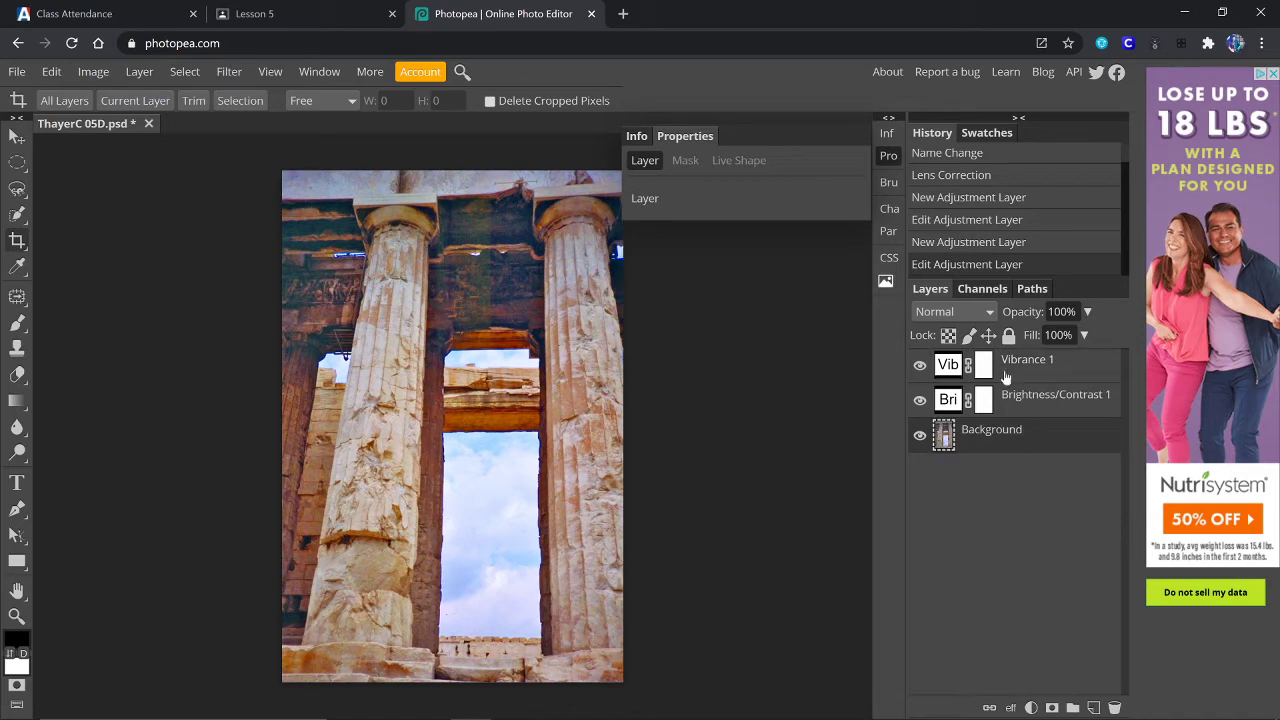
click(887, 119)
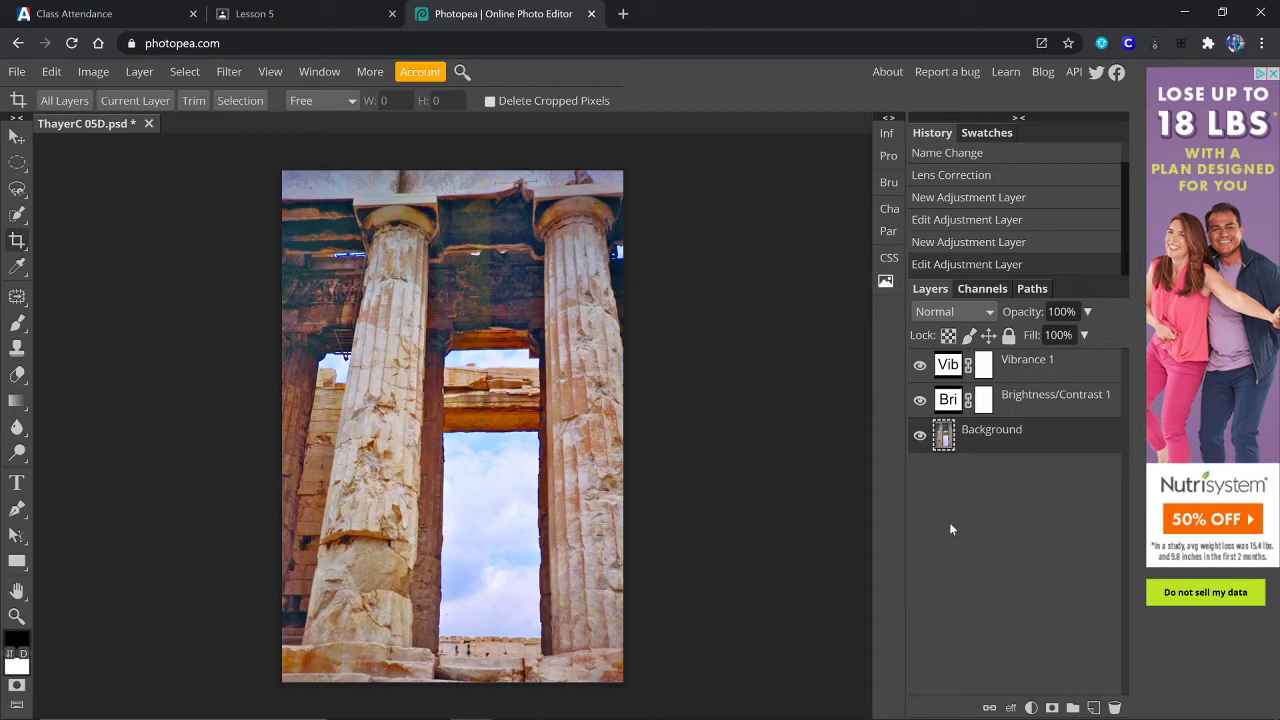
click(919, 400)
click(919, 366)
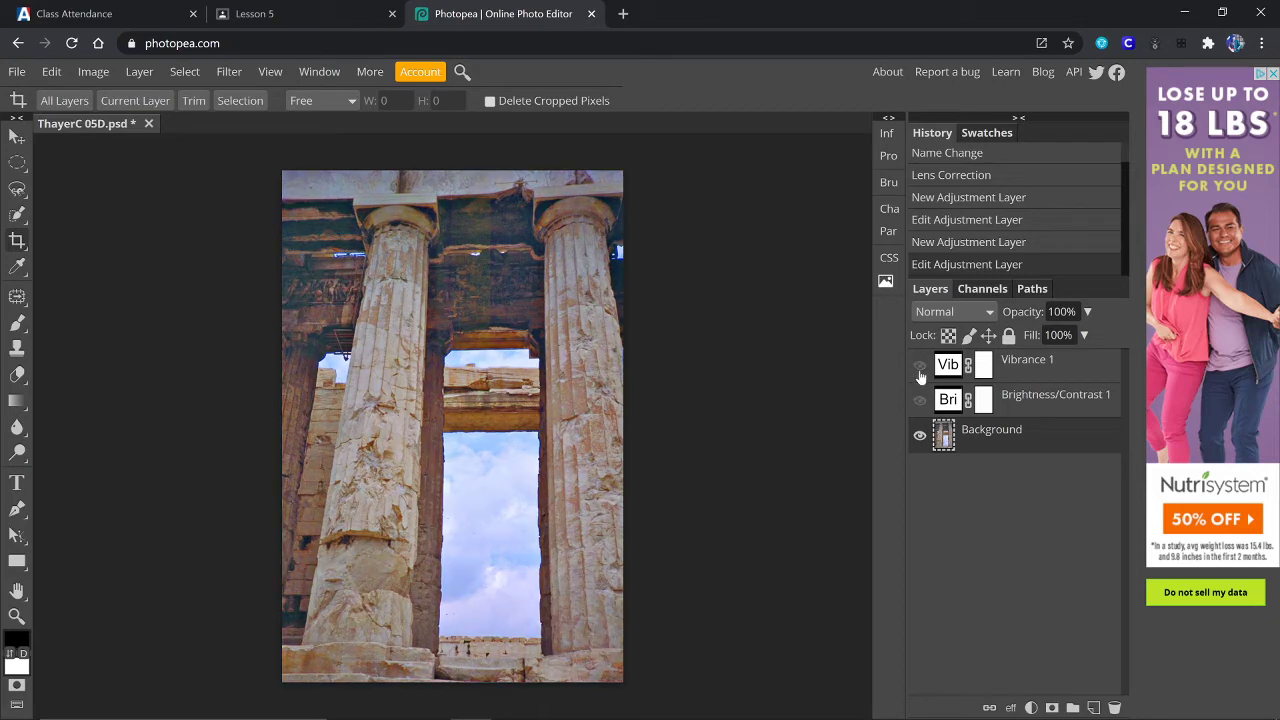
click(919, 366)
click(919, 401)
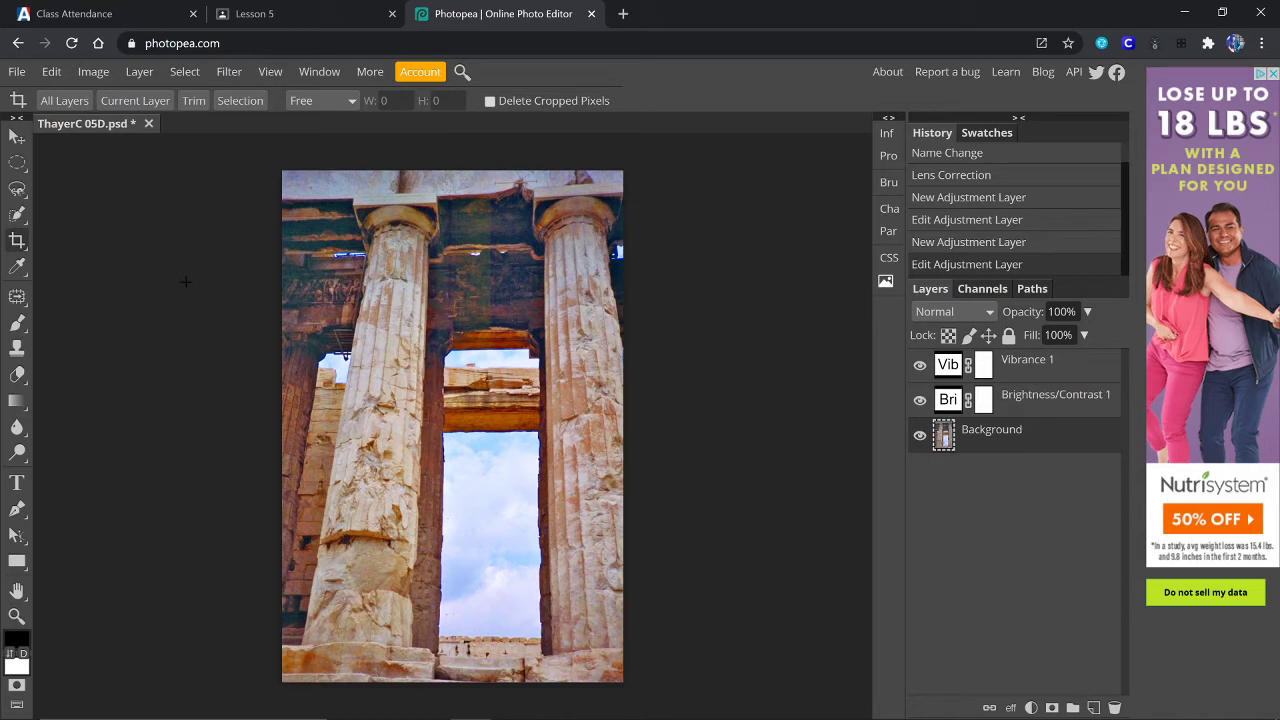
Make a tall rectangular selection over the discoloured dark stonework between the two column tops and fill it with Content Aware.
right_click(17, 163)
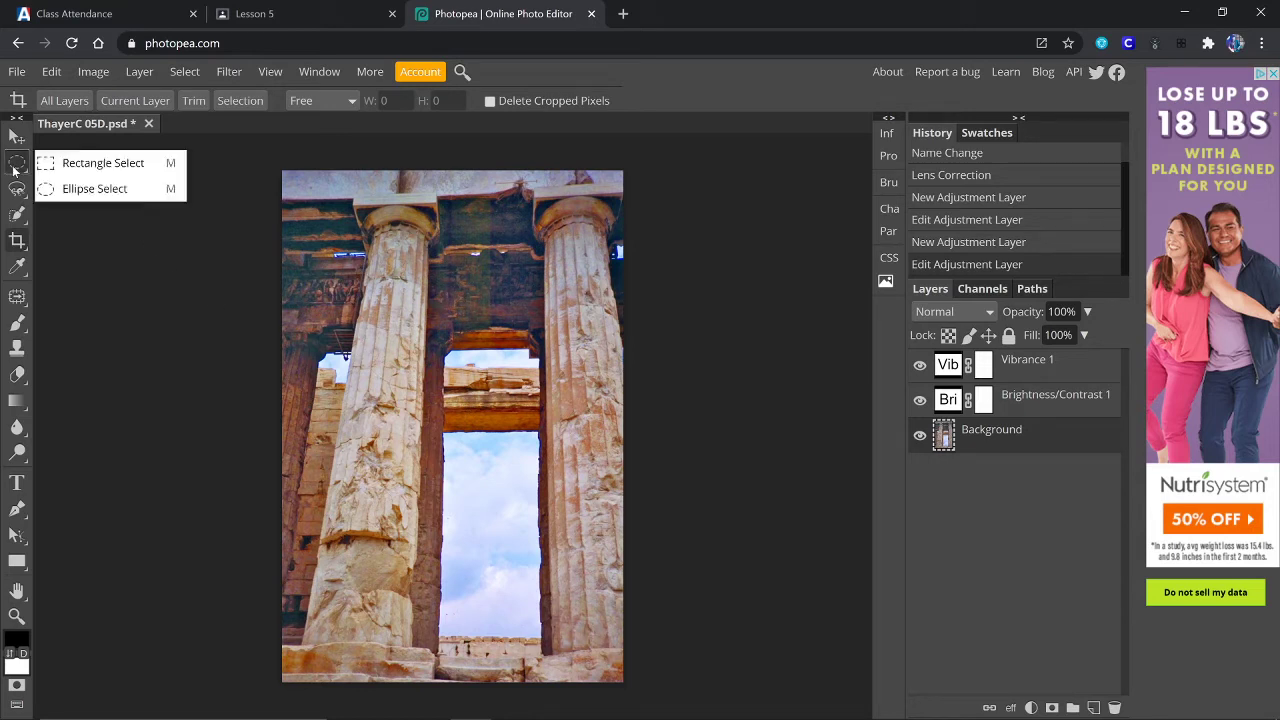
click(84, 164)
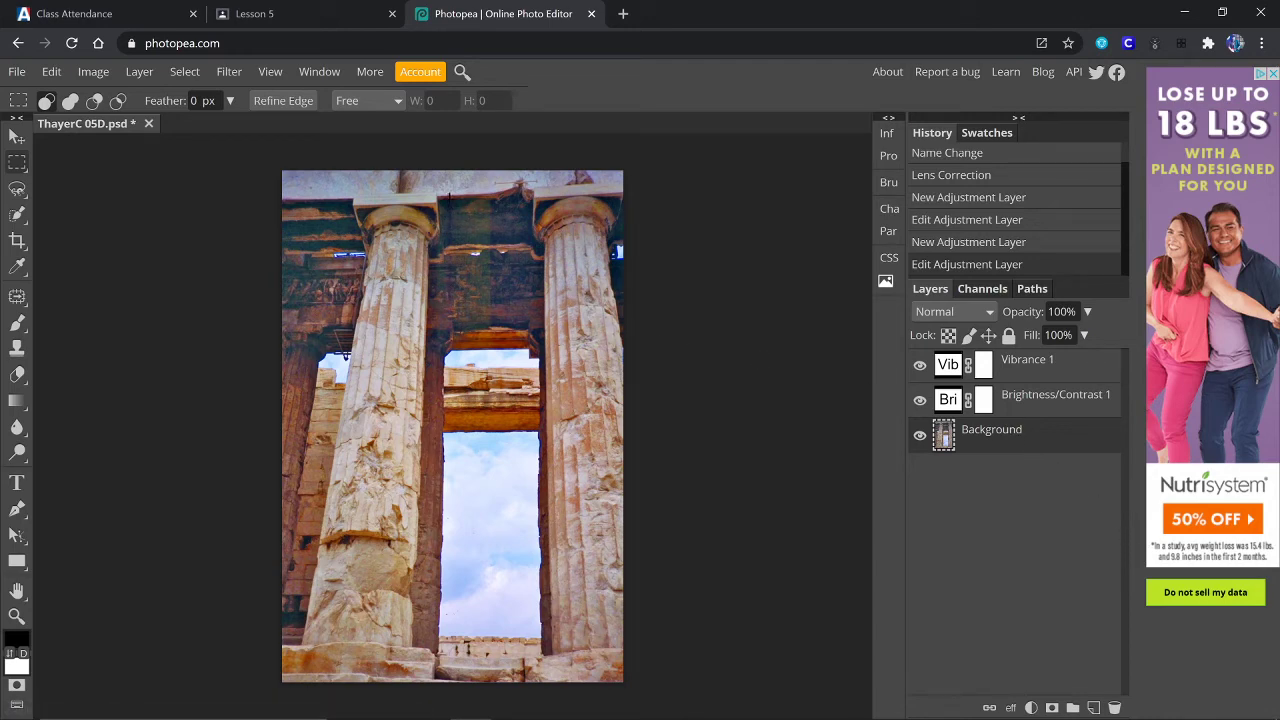
drag(452, 197, 492, 326)
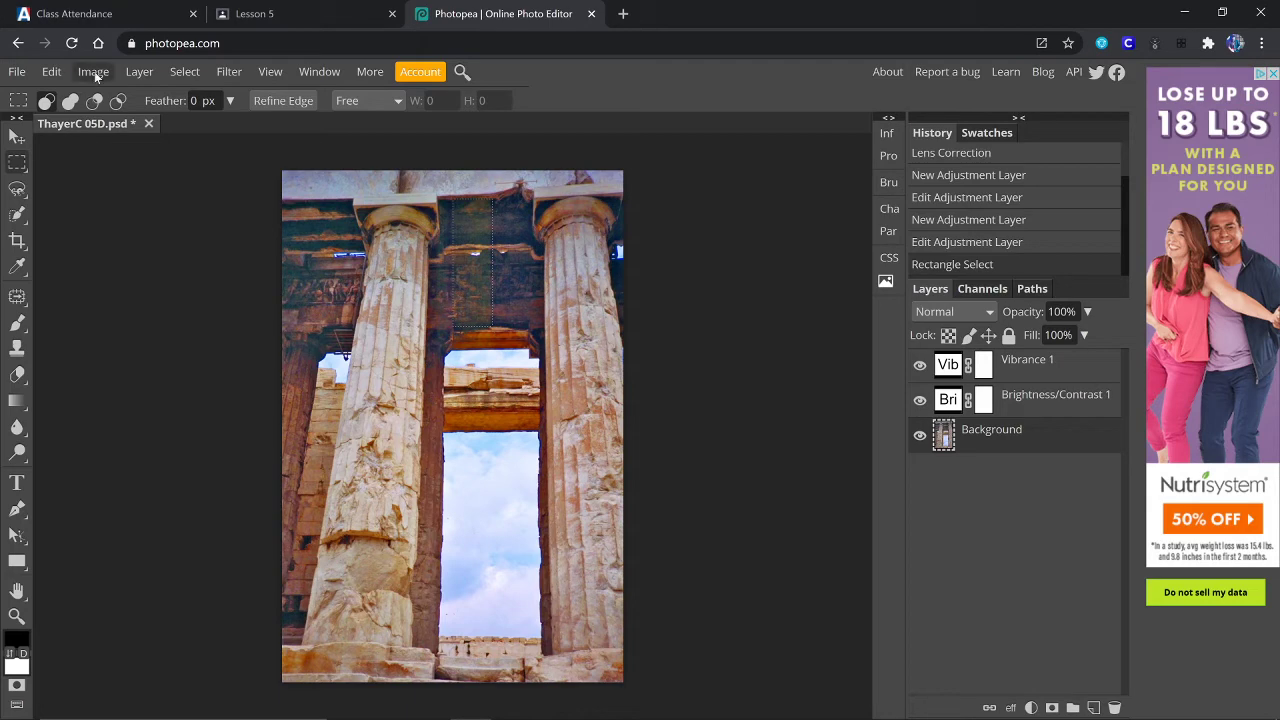
click(51, 72)
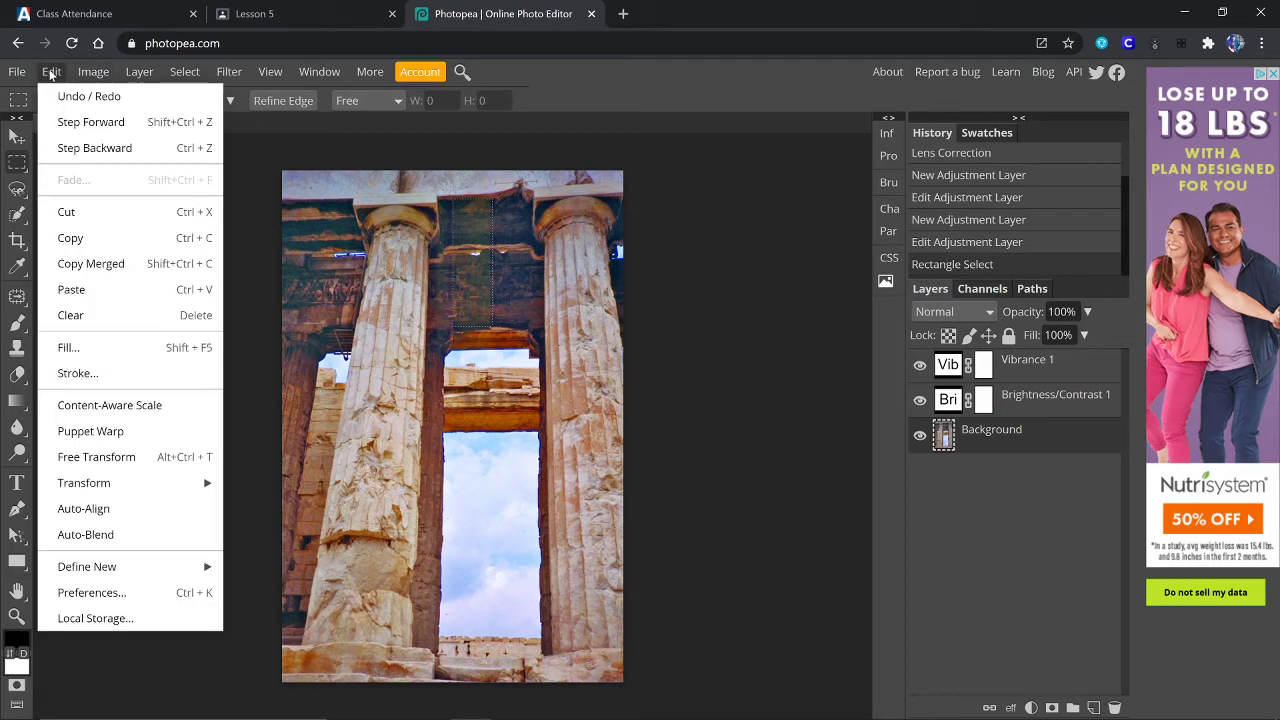
click(68, 347)
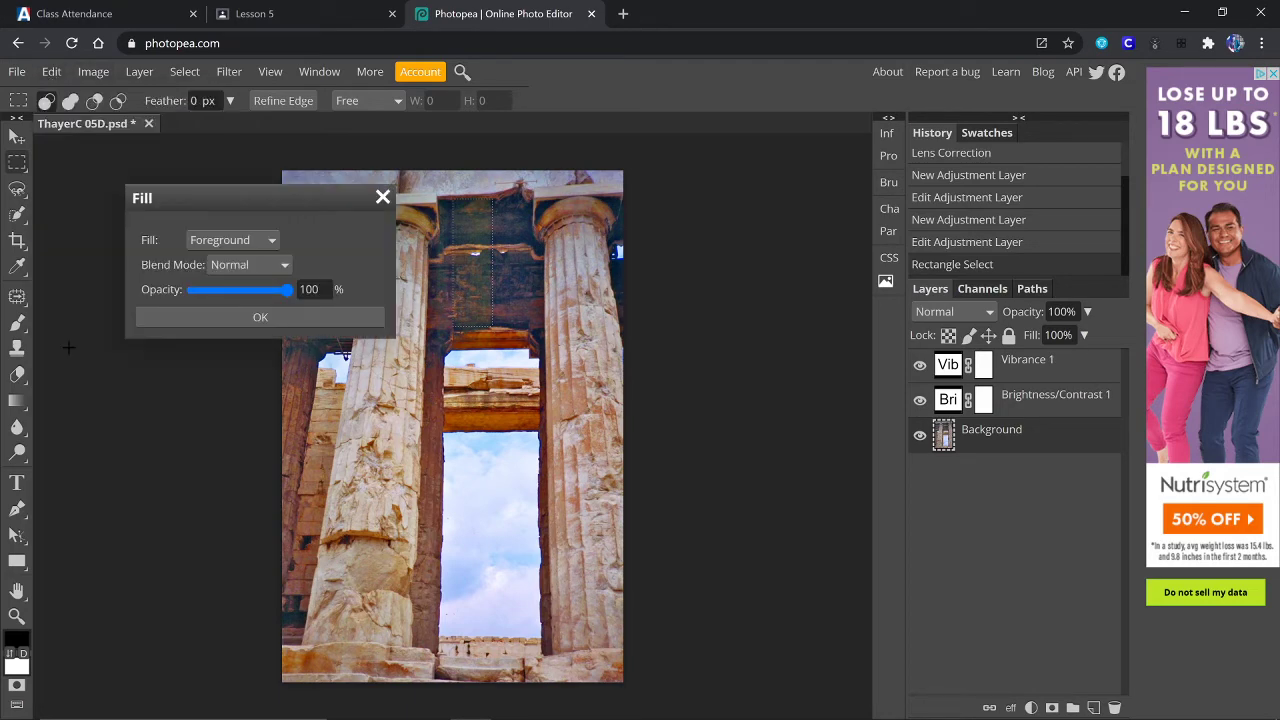
click(273, 241)
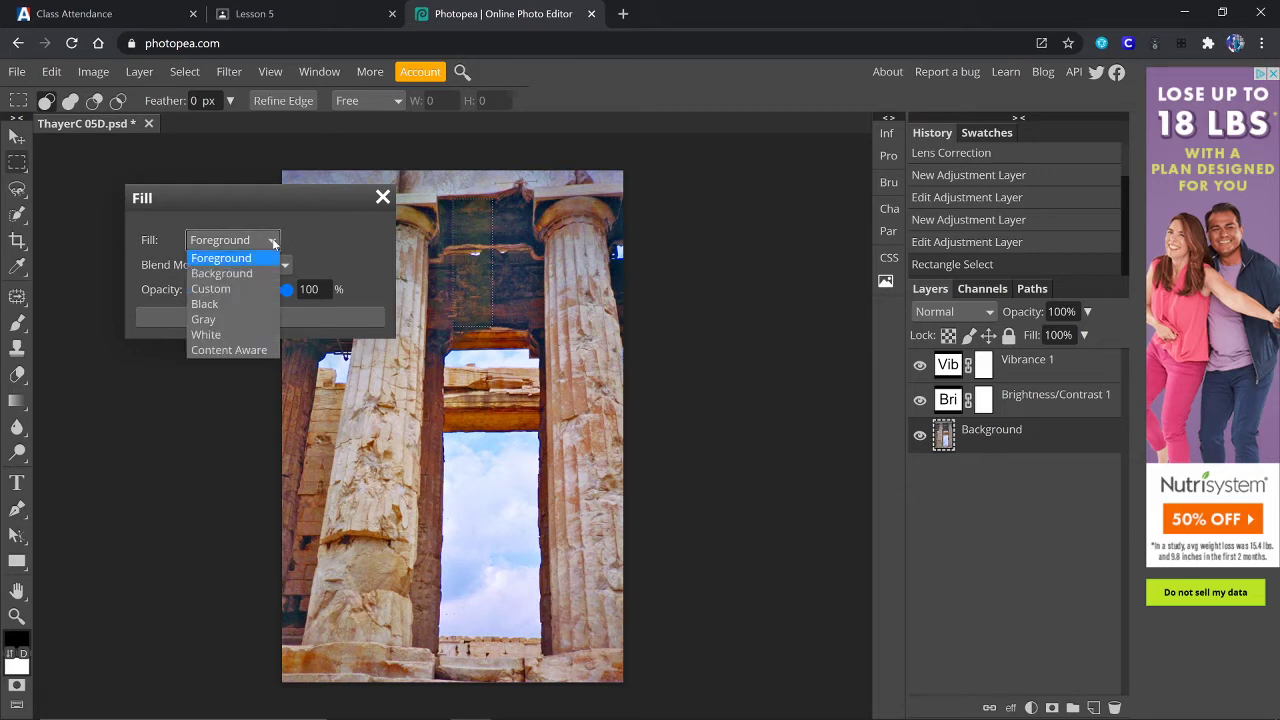
click(237, 352)
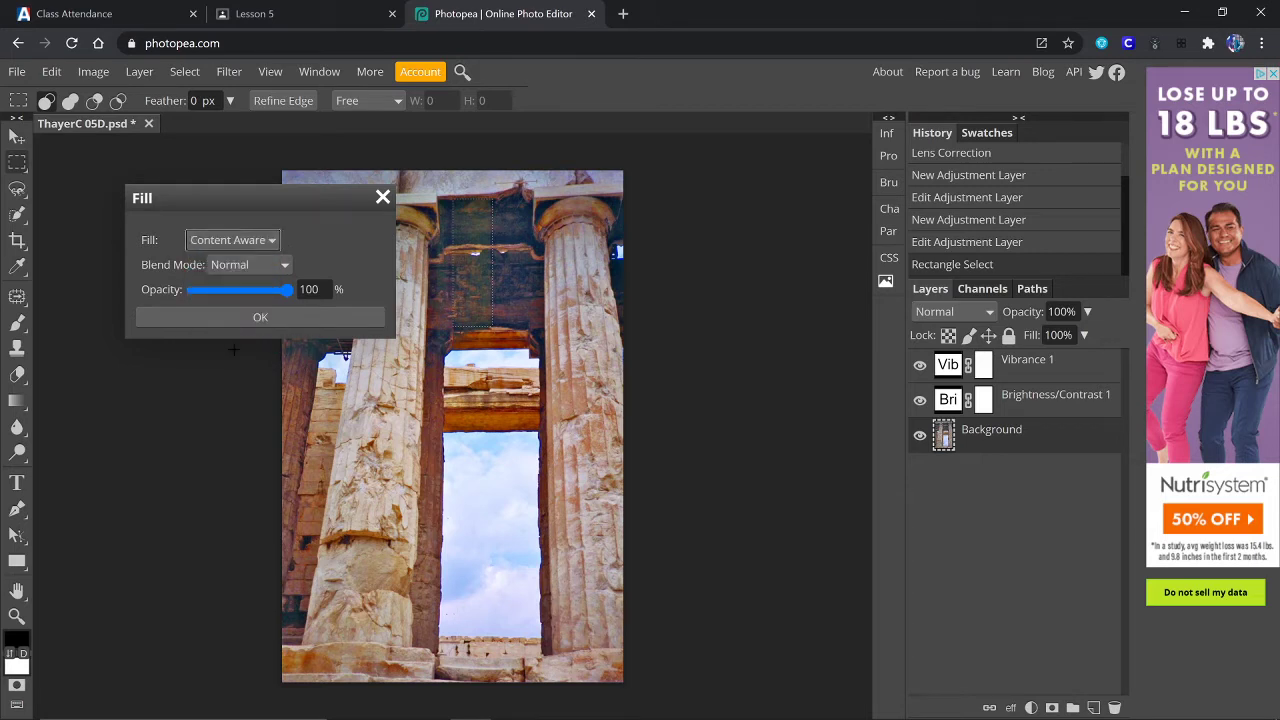
click(276, 318)
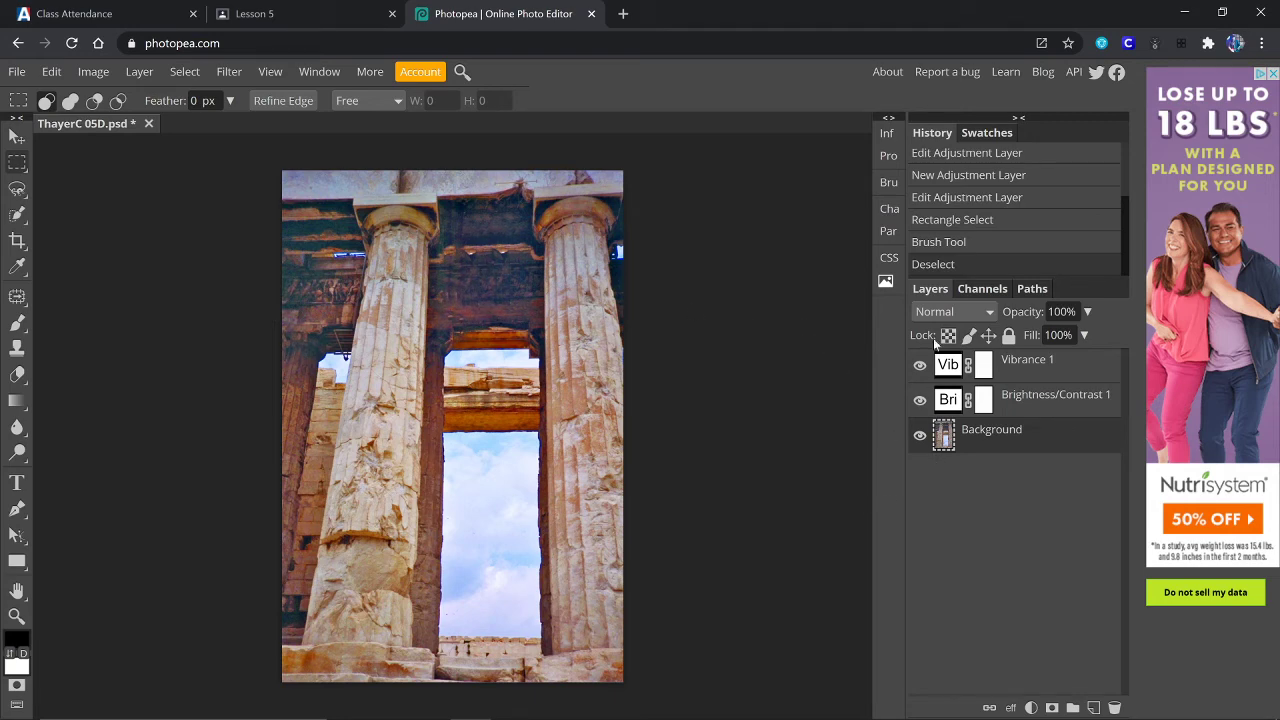
Step back through the history to before the Content Aware fill and forward again to compare the stonework between the columns.
click(942, 243)
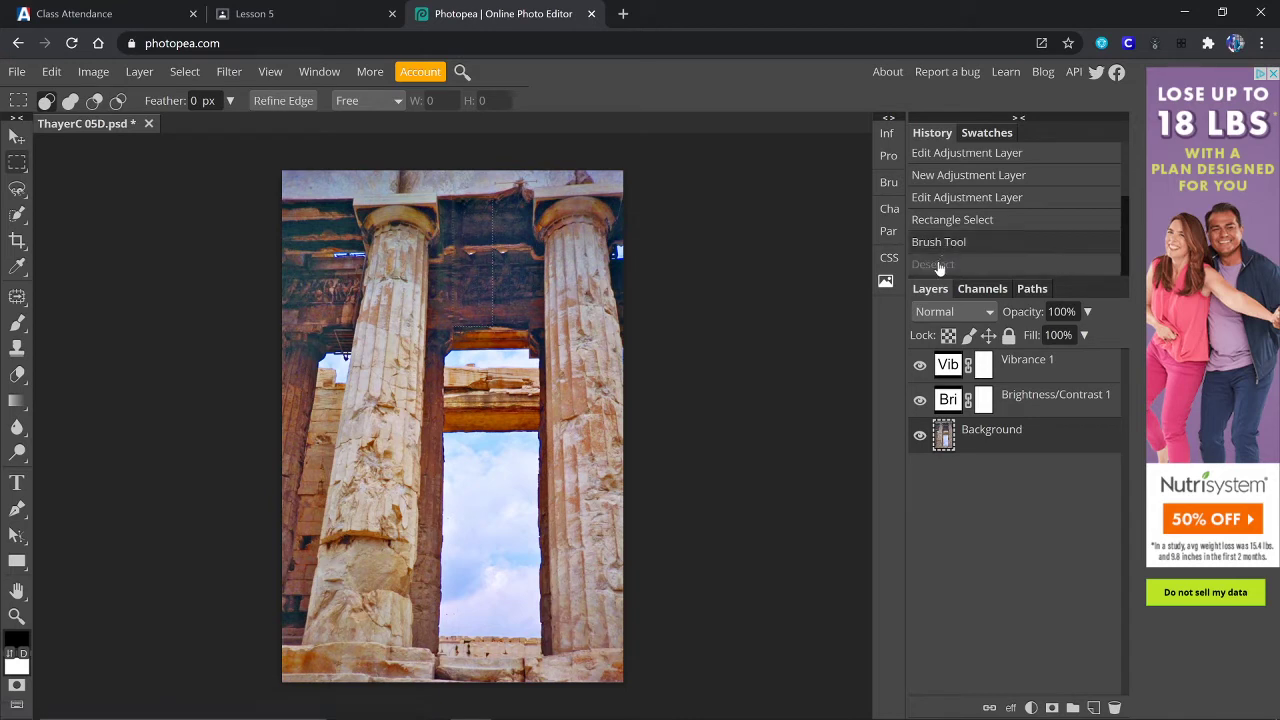
click(950, 222)
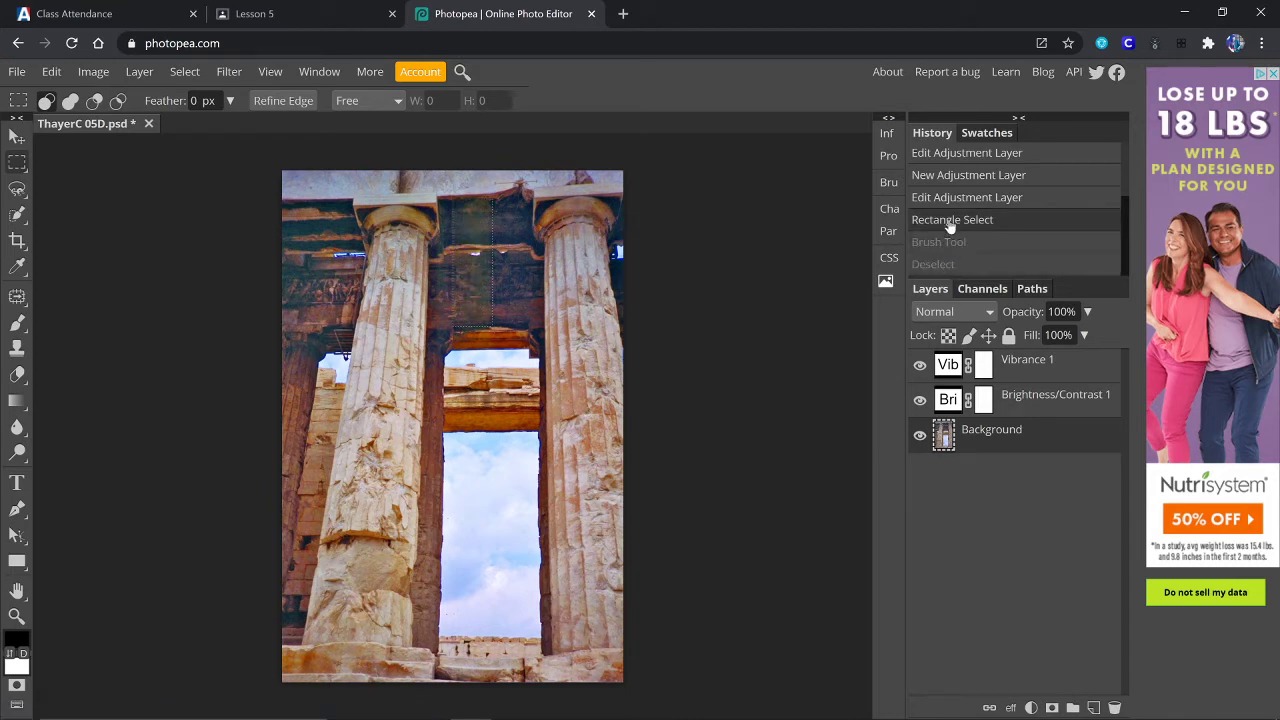
click(946, 243)
click(940, 267)
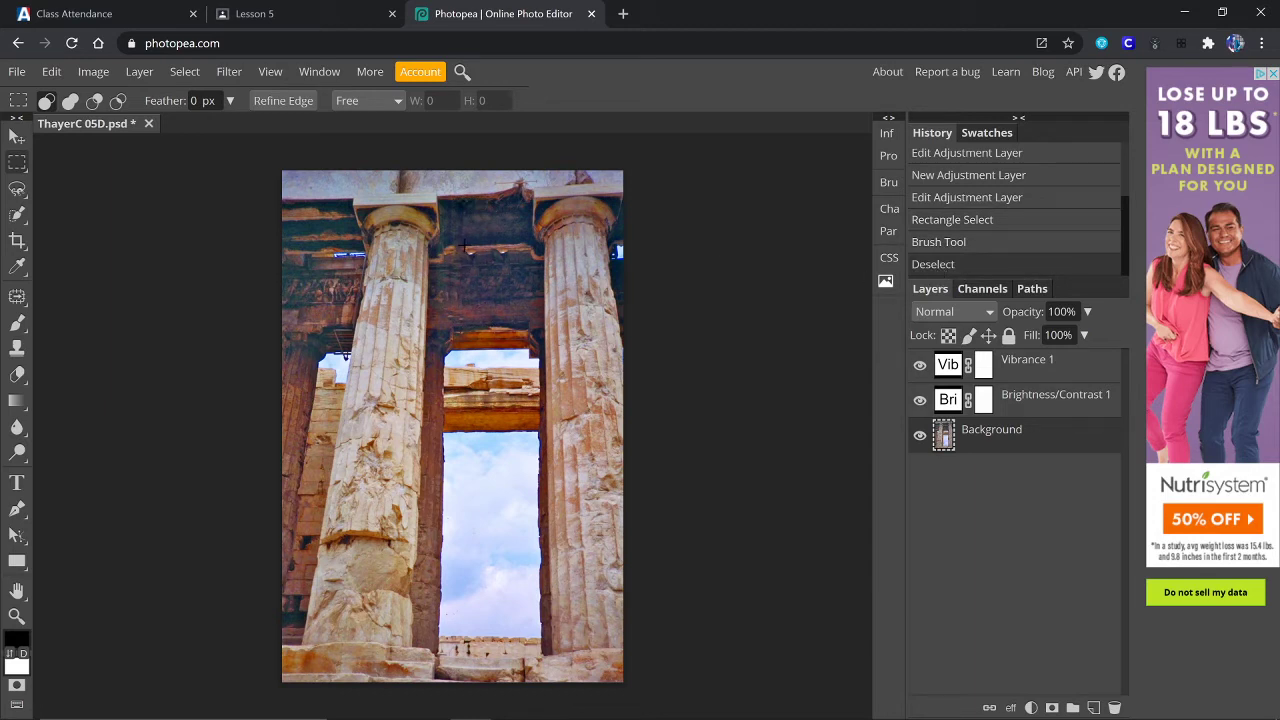
Try a Content Aware fill on a small rectangle around the bright spot in the dark beam between the columns, and undo it.
drag(461, 242, 481, 257)
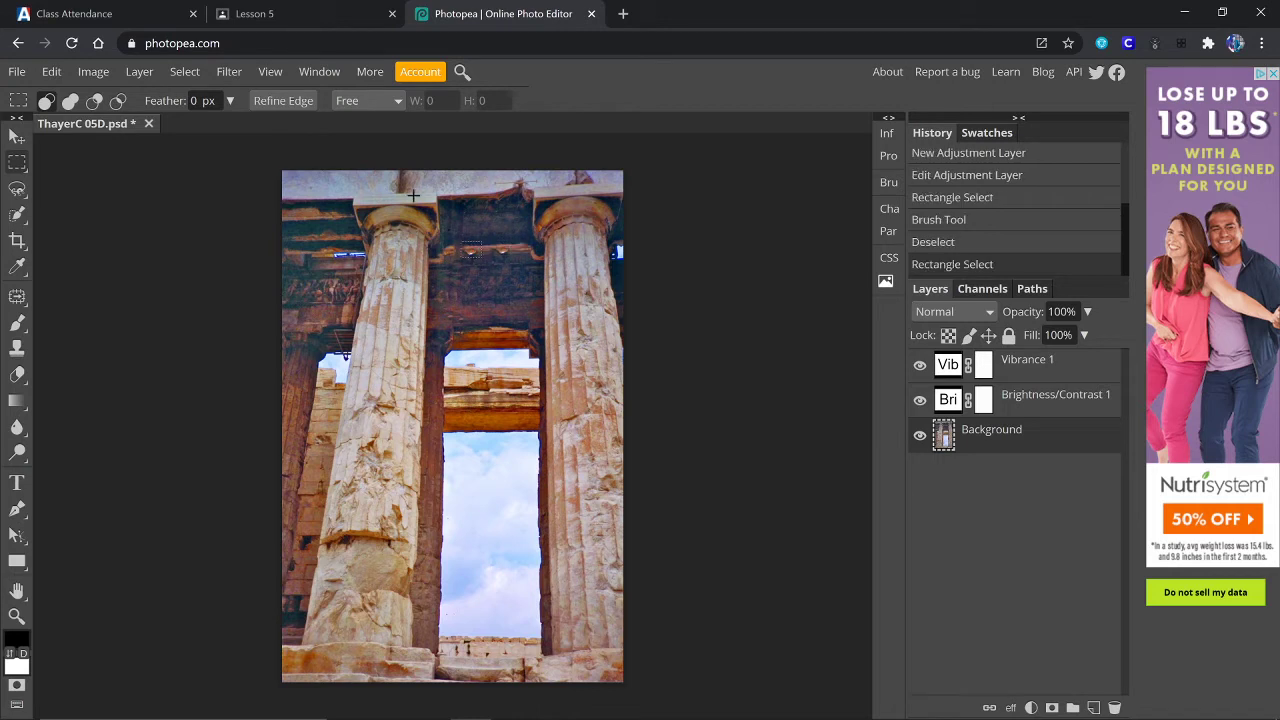
click(56, 76)
click(98, 345)
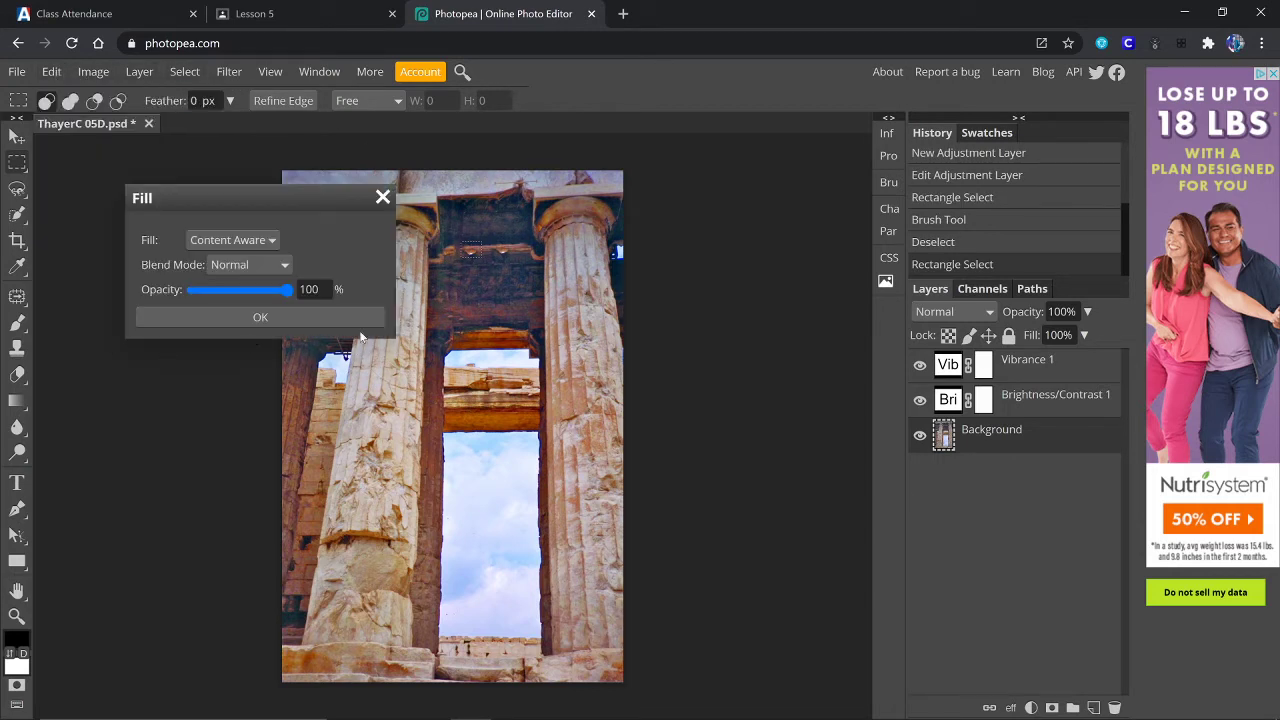
click(268, 316)
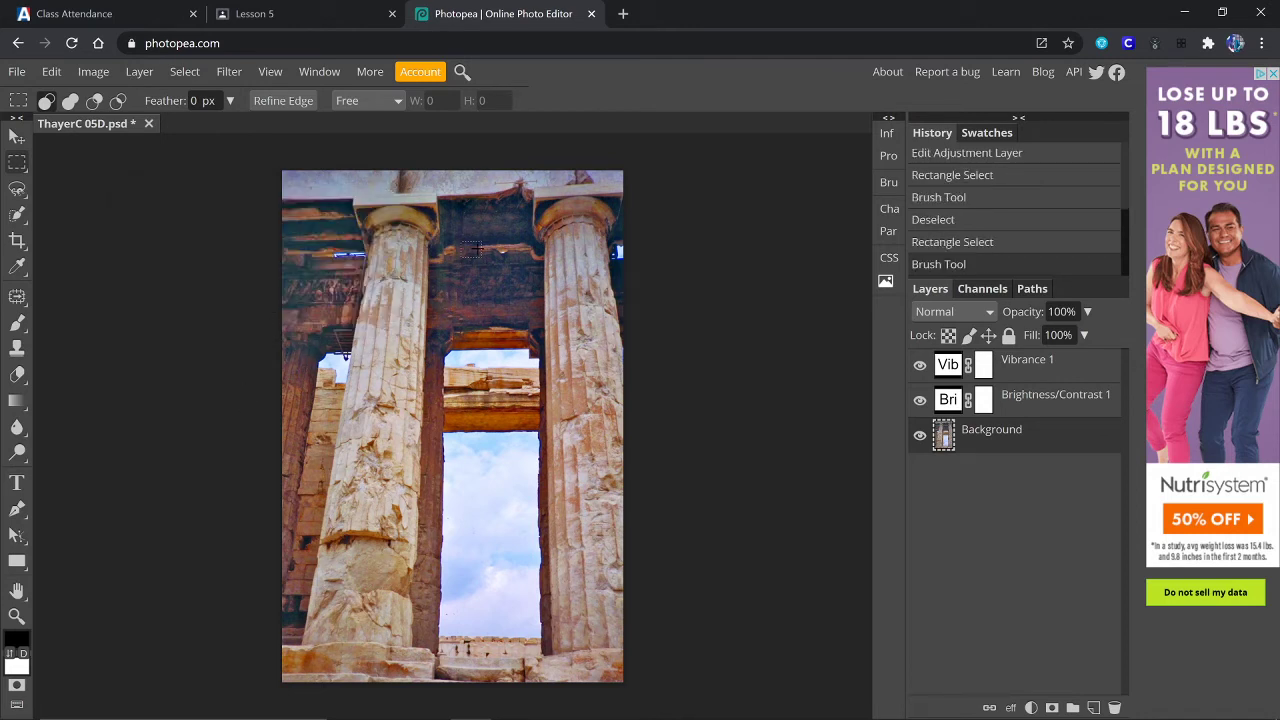
key(ctrl+d)
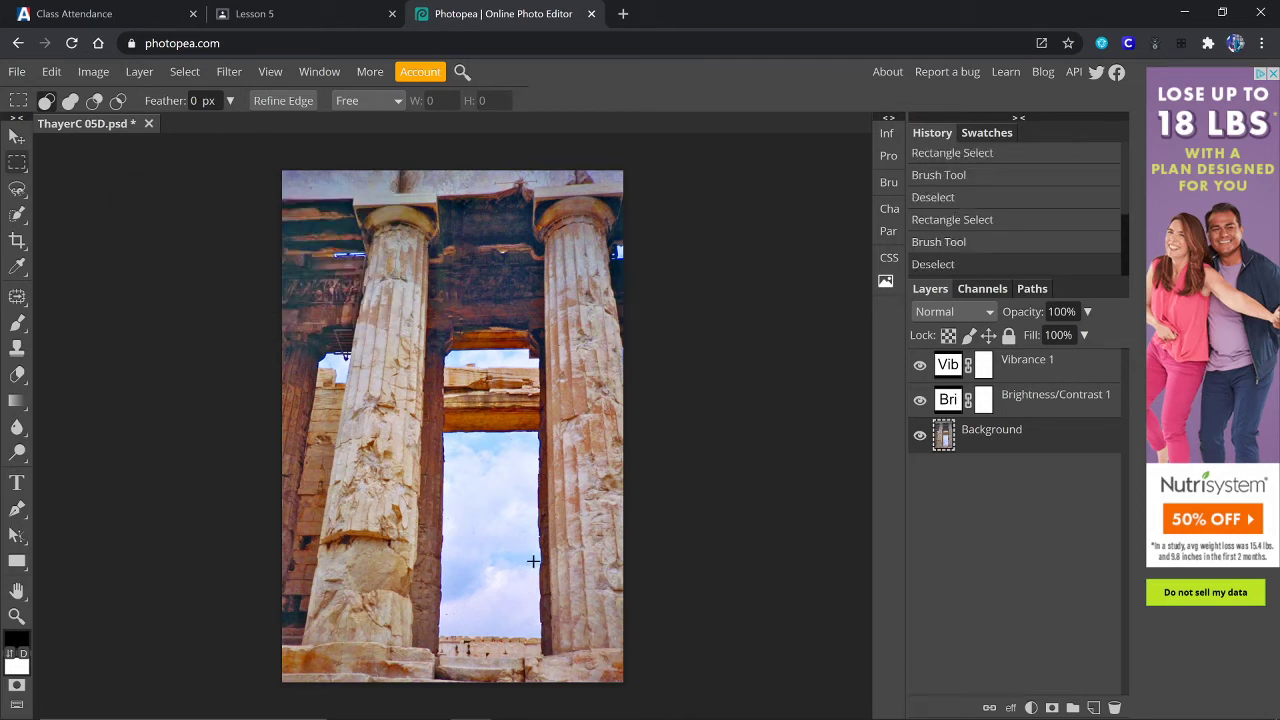
key(ctrl+z)
key(ctrl+z)
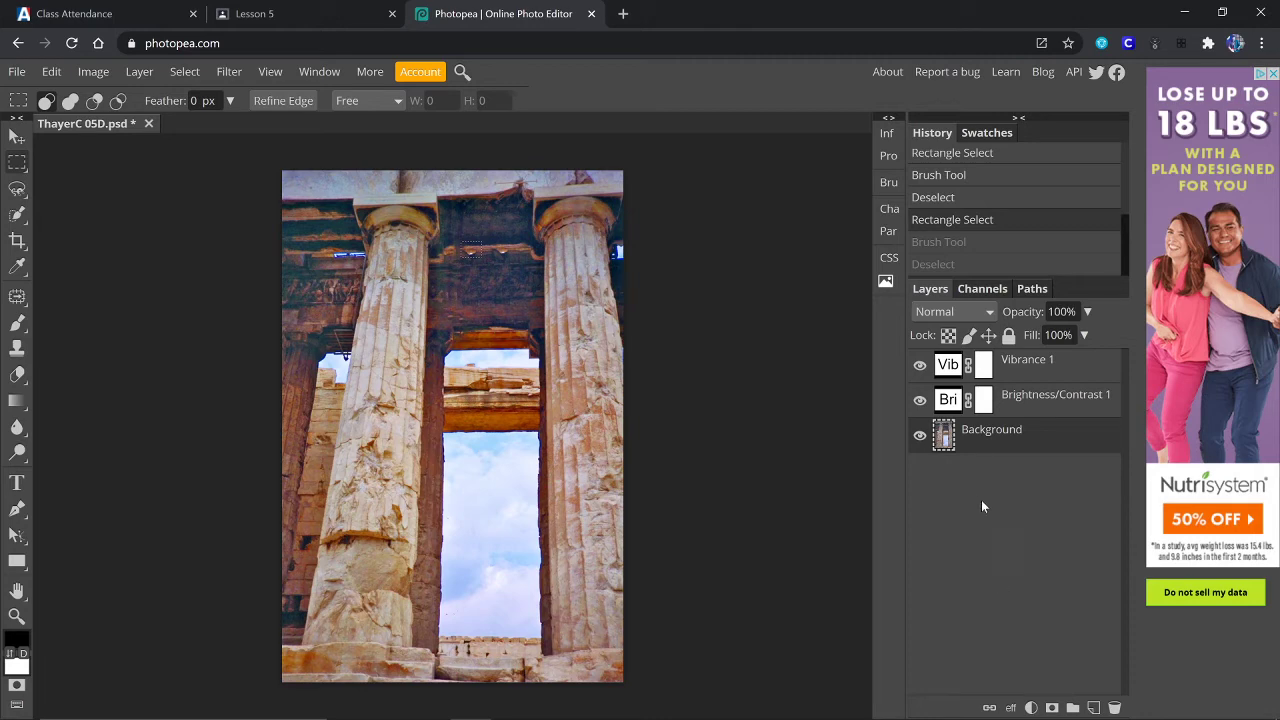
click(1031, 707)
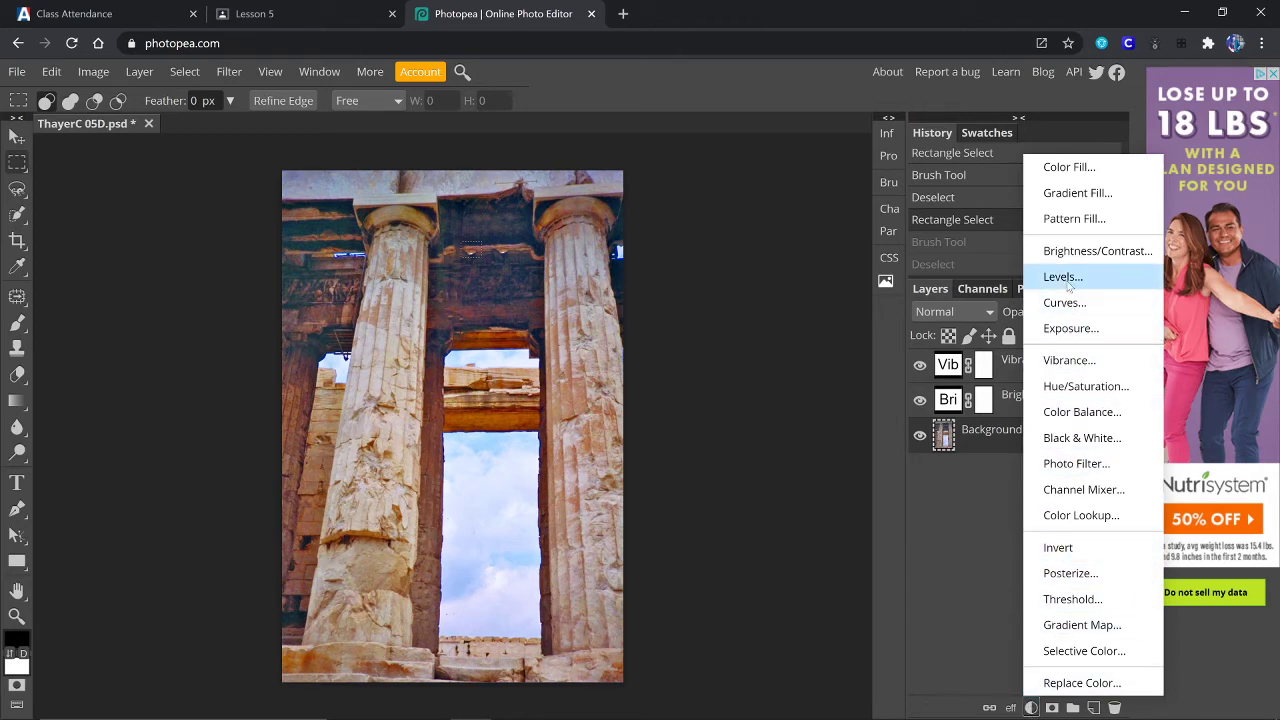
click(1064, 278)
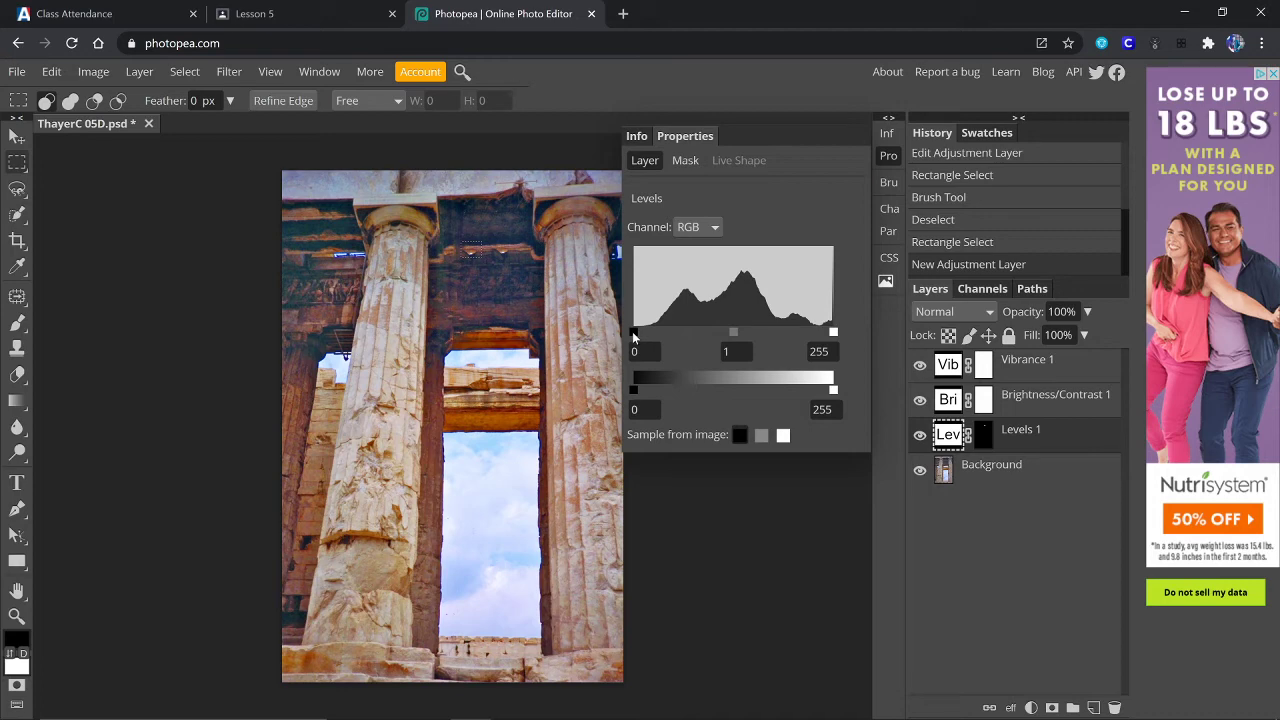
drag(633, 333, 637, 335)
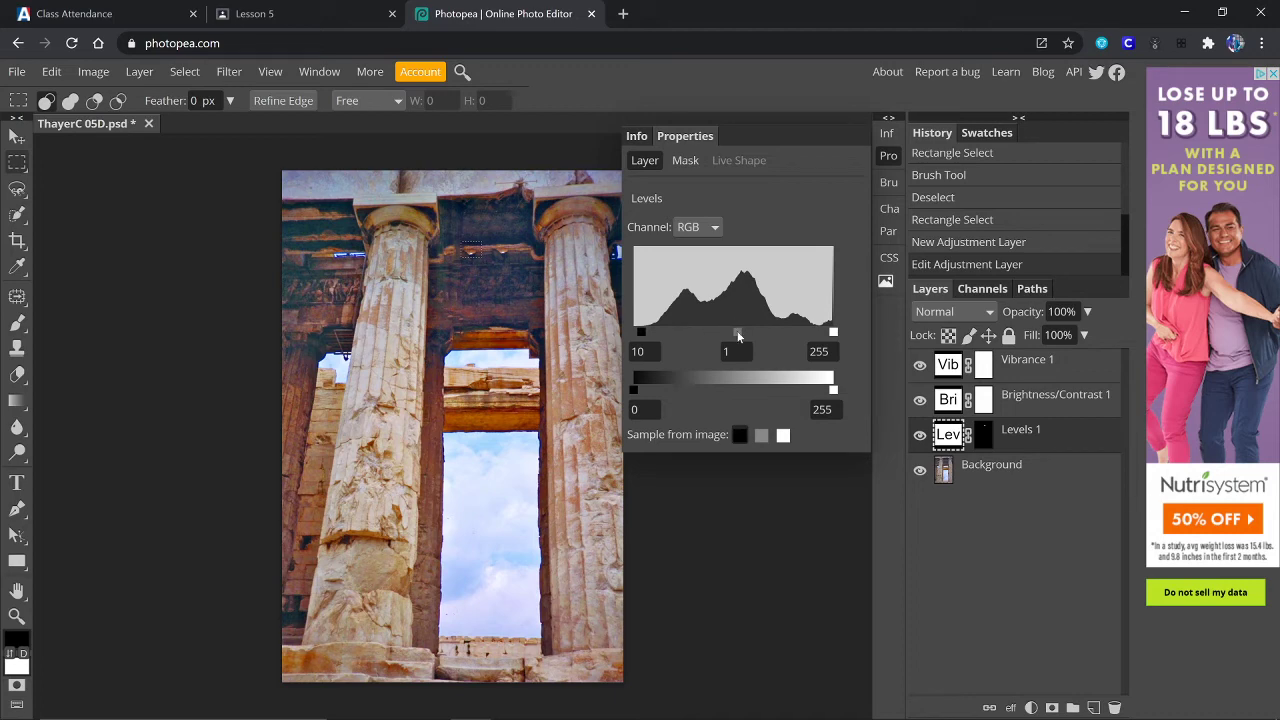
drag(738, 336, 742, 333)
key(ctrl+z)
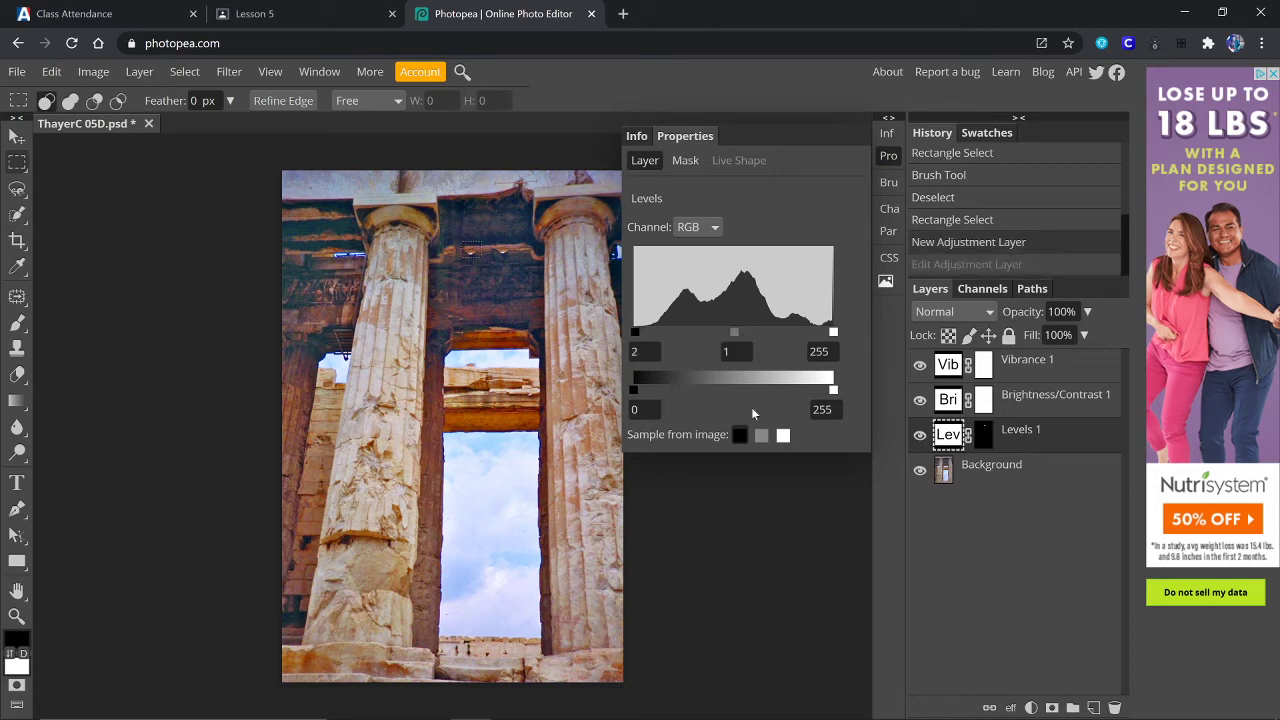
key(ctrl+z)
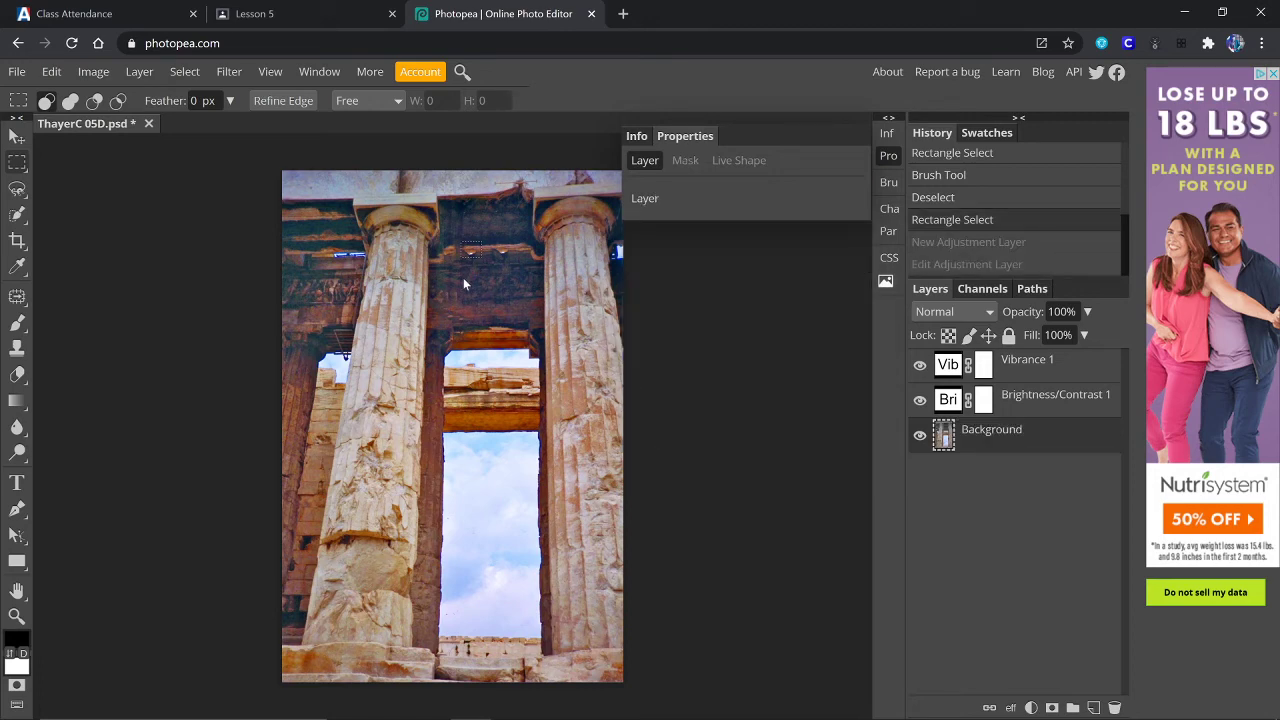
Clear the selection and add a Levels adjustment layer above Background with input black 10, midtone 0.95 and white 243.
key(ctrl+d)
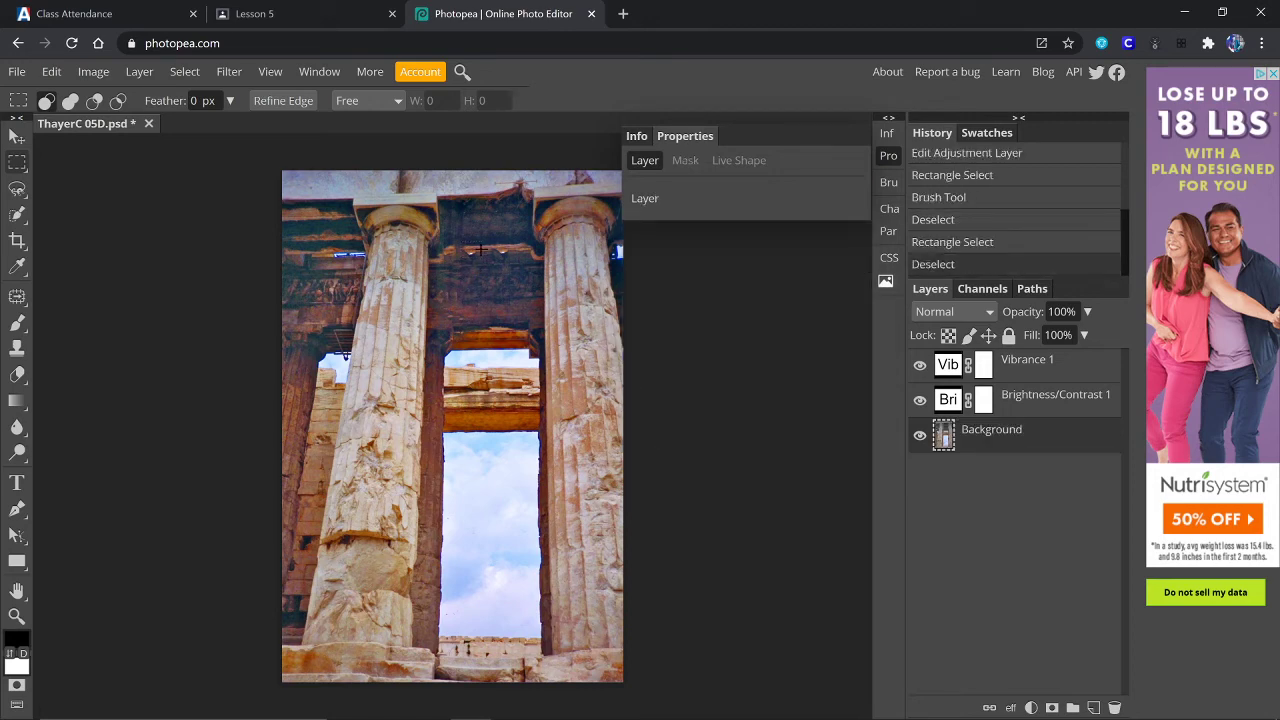
click(1031, 707)
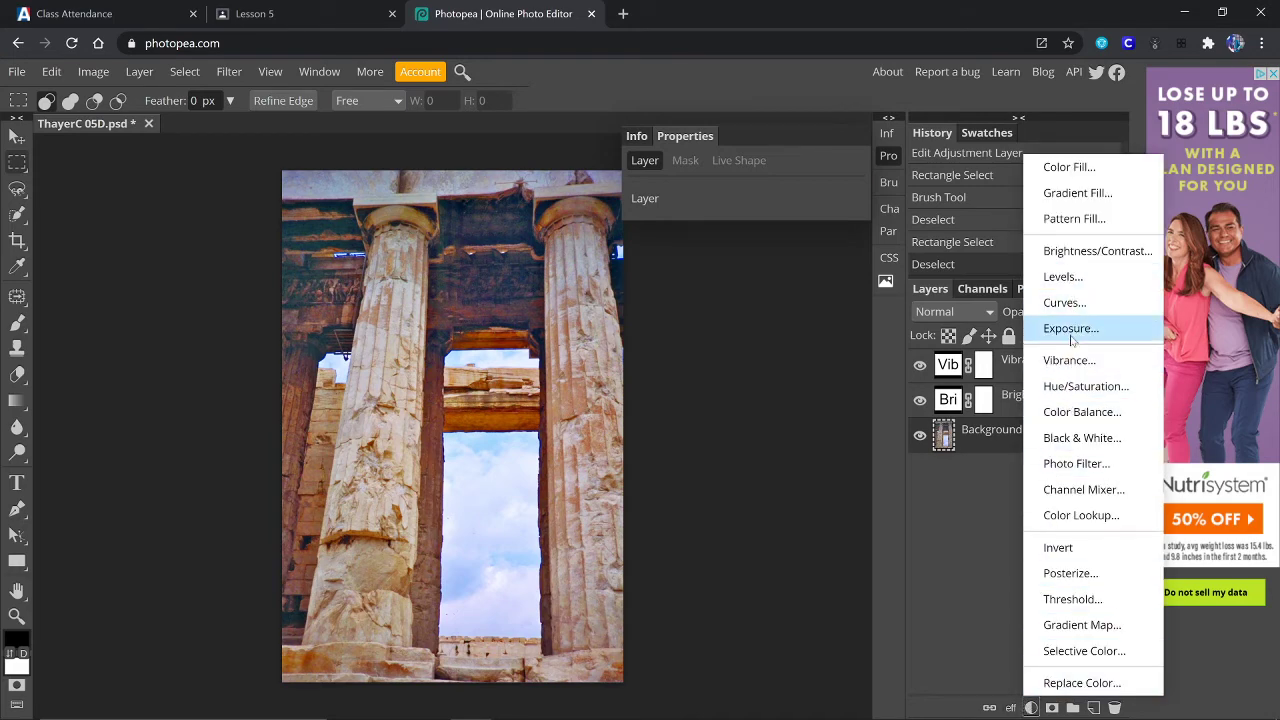
click(1063, 276)
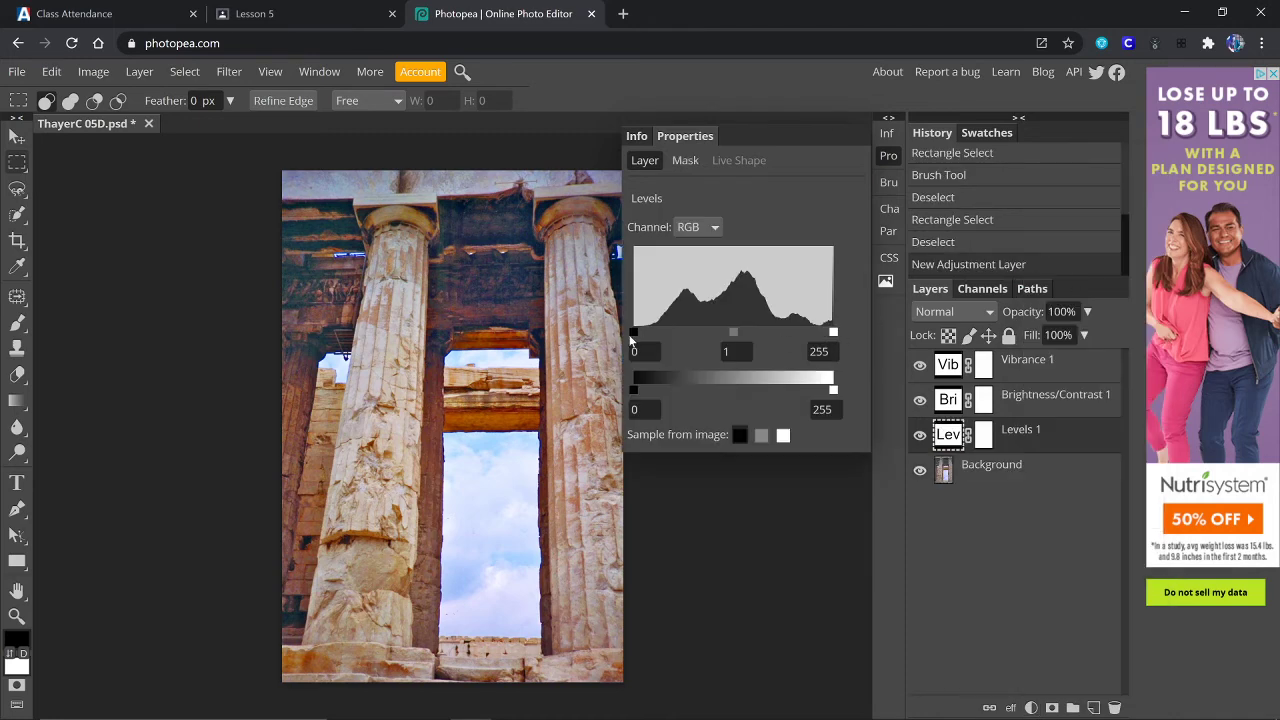
drag(631, 331, 642, 330)
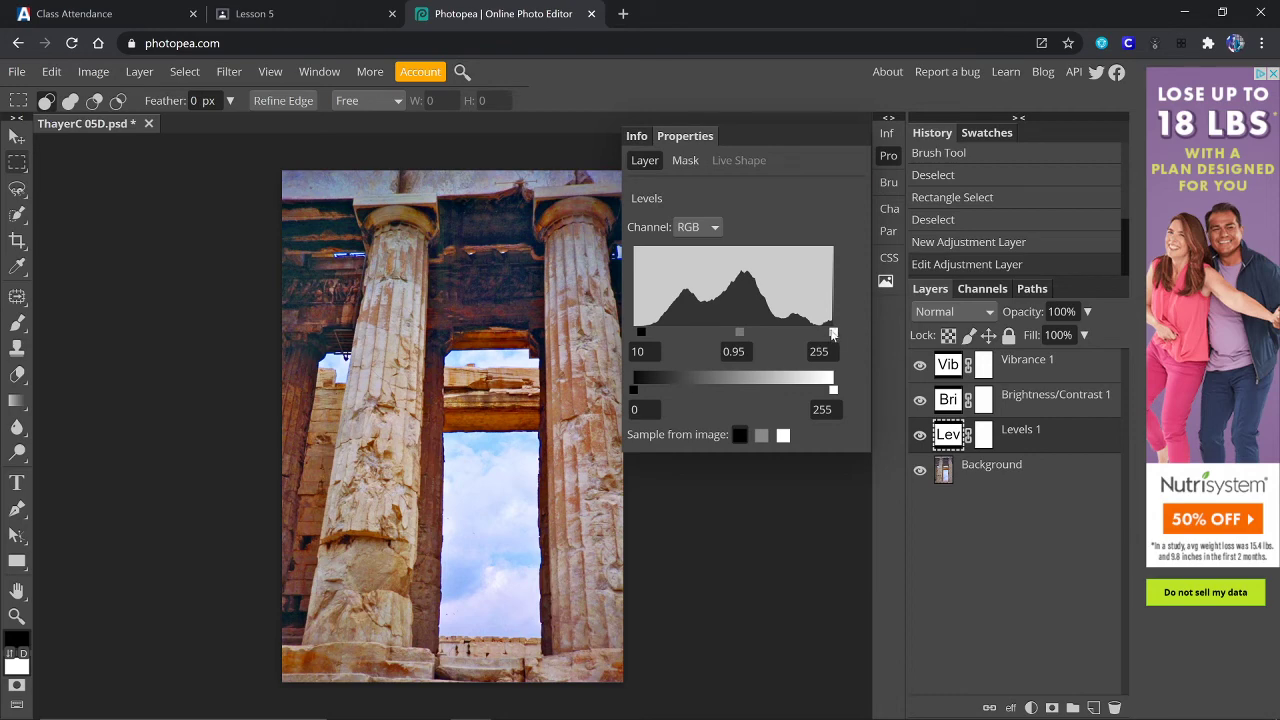
drag(833, 331, 824, 335)
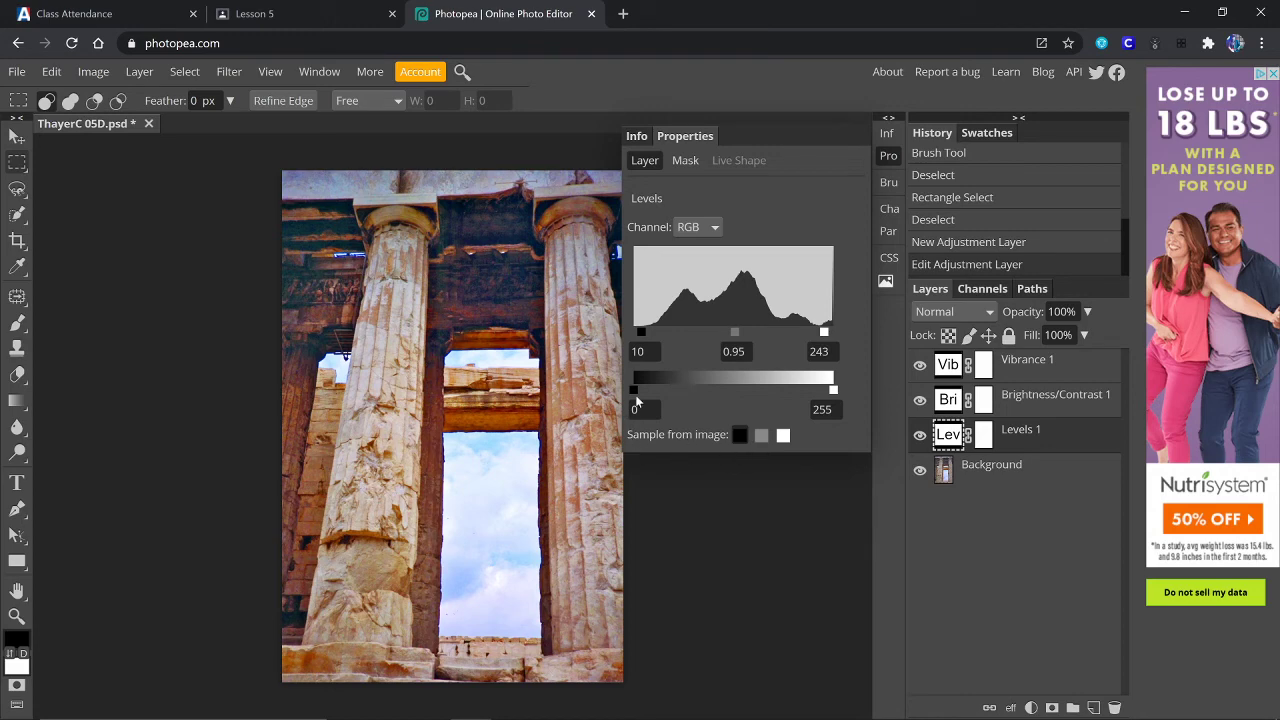
mouse_move(633, 389)
mouse_down()
mouse_move(647, 386)
mouse_move(624, 398)
mouse_up()
click(887, 119)
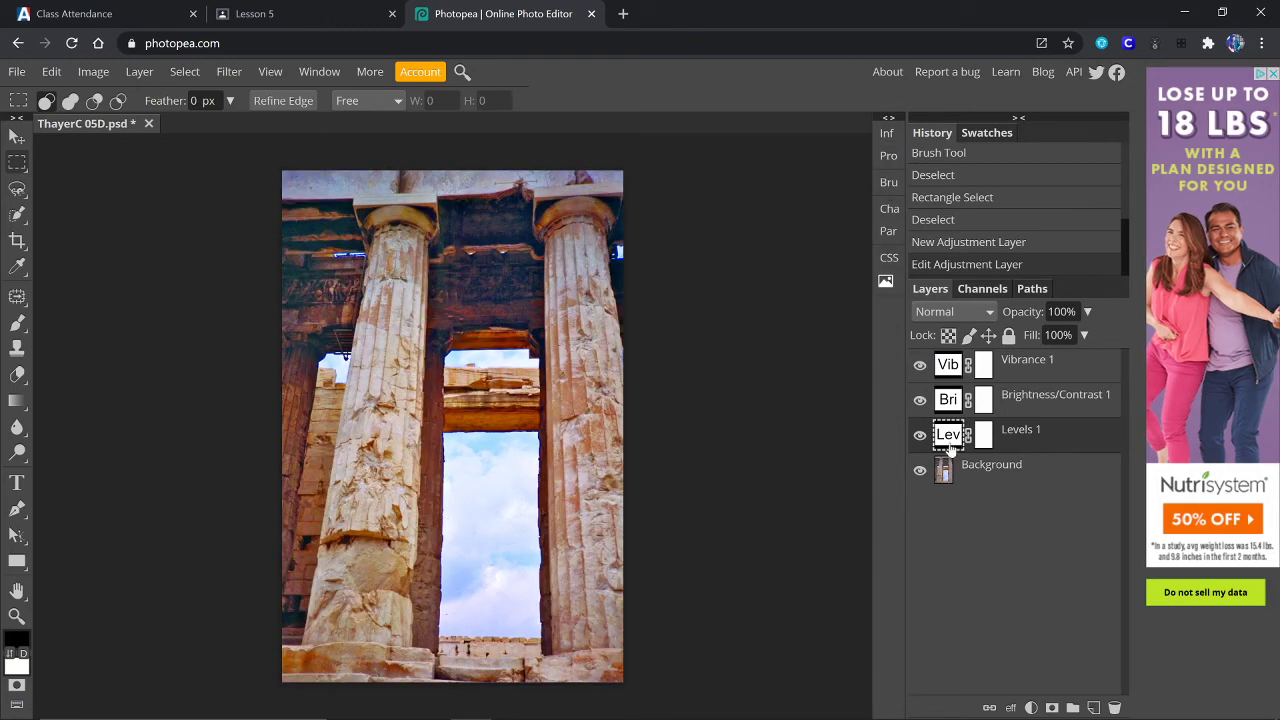
Compare the photo with the Levels, Brightness/Contrast and Vibrance layers hidden and shown again, checking the Vibrance effect once more.
mouse_move(806, 712)
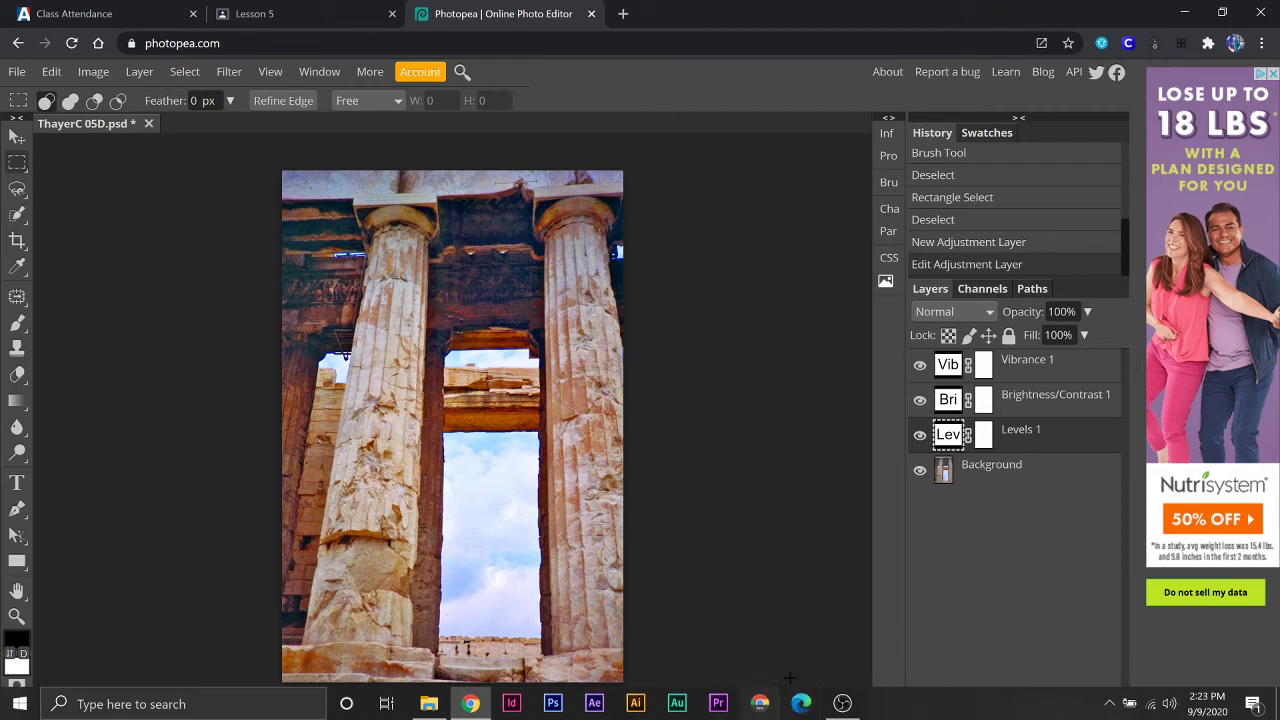
click(922, 437)
click(920, 401)
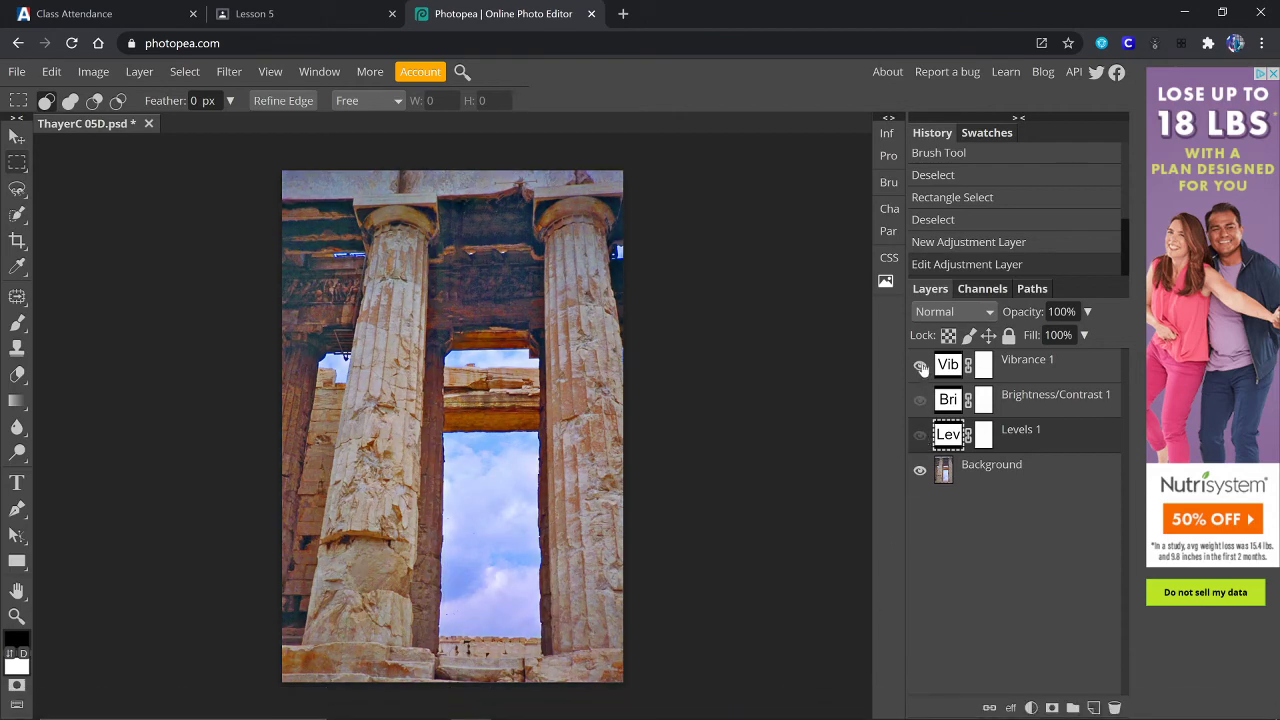
click(921, 367)
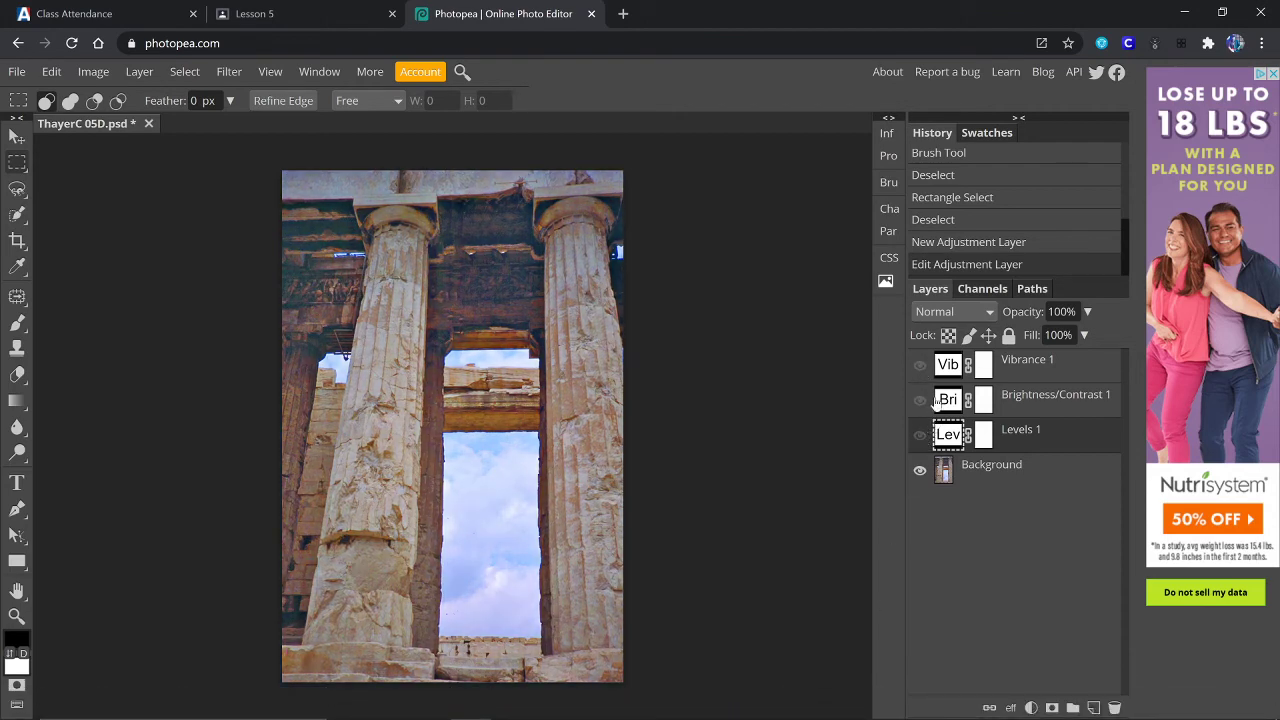
click(918, 437)
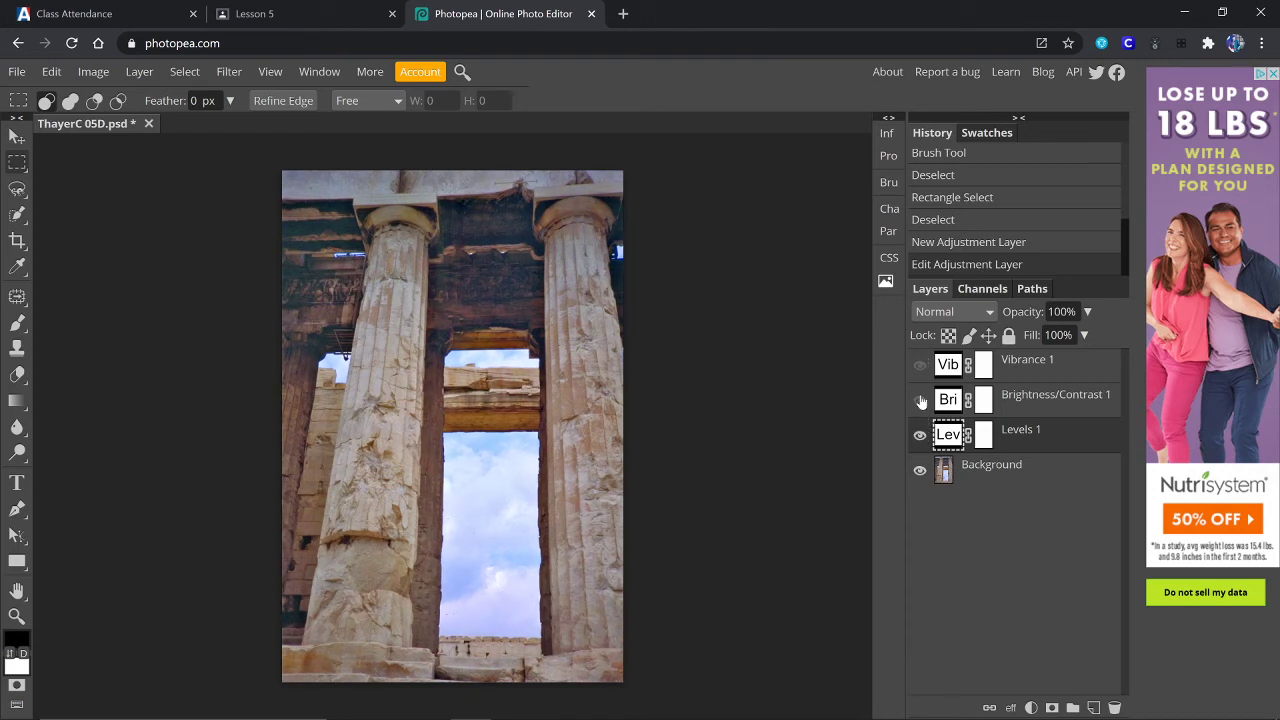
click(921, 401)
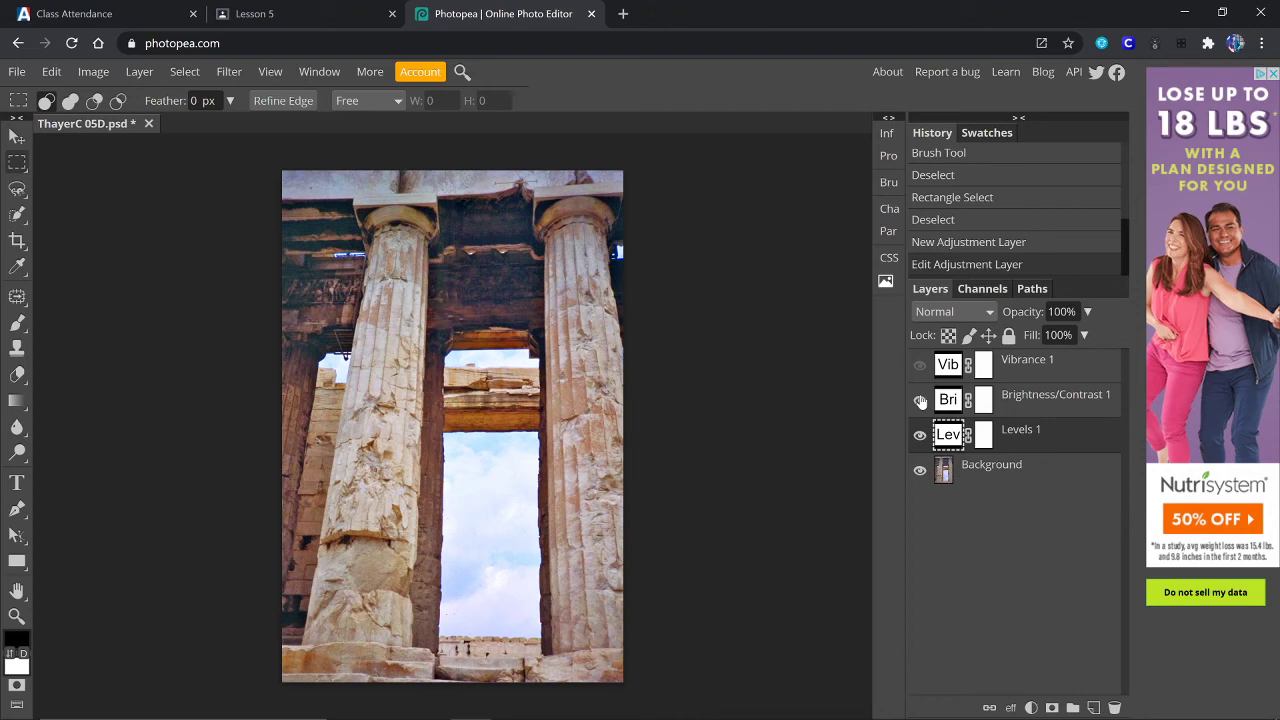
click(919, 366)
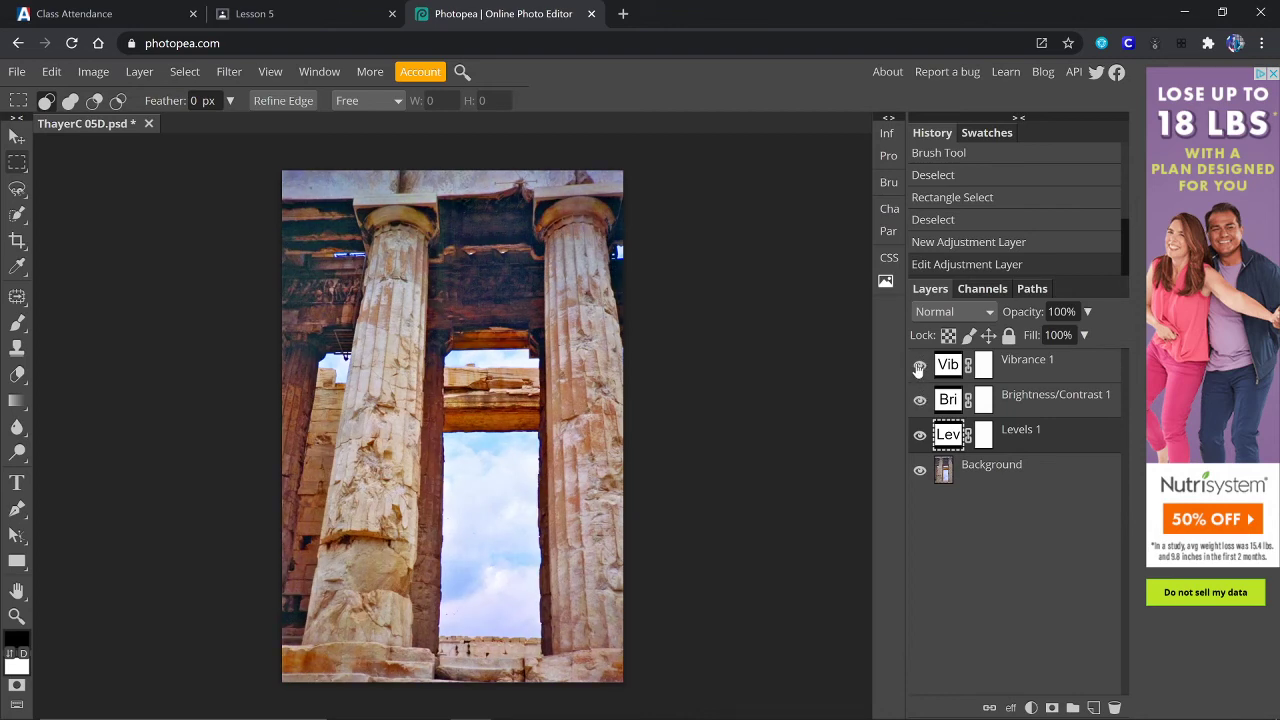
click(918, 369)
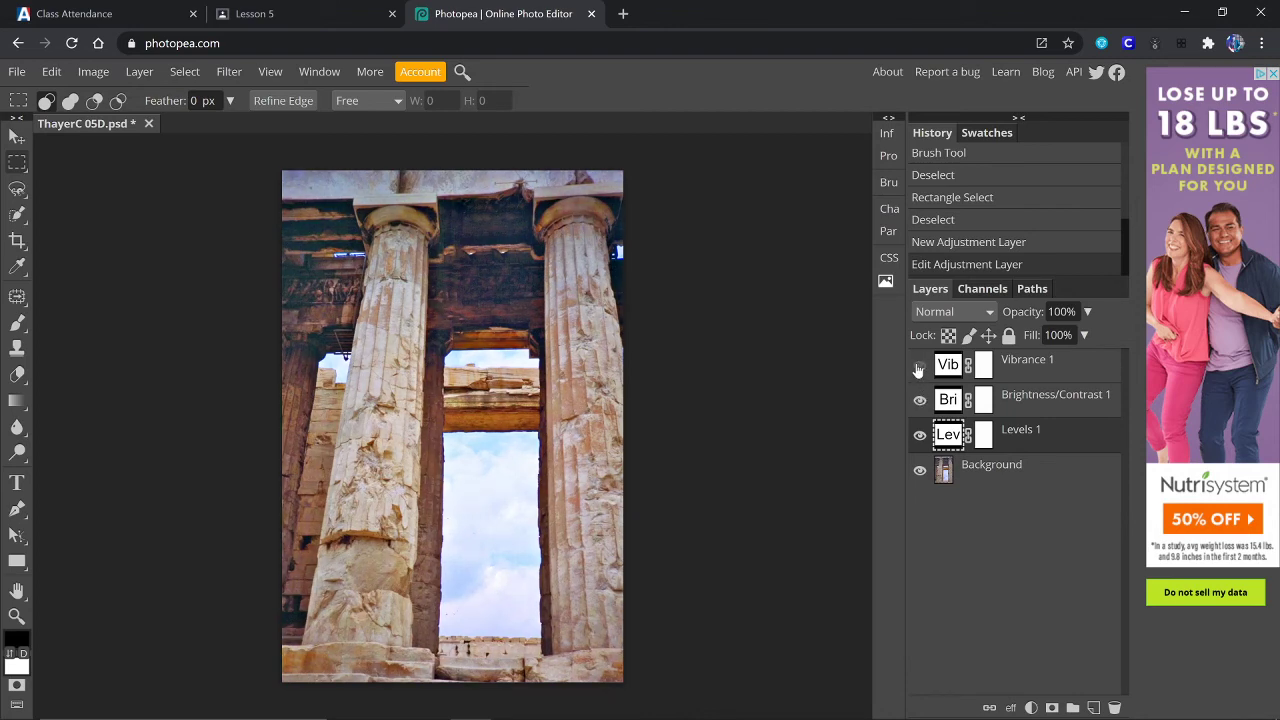
click(918, 369)
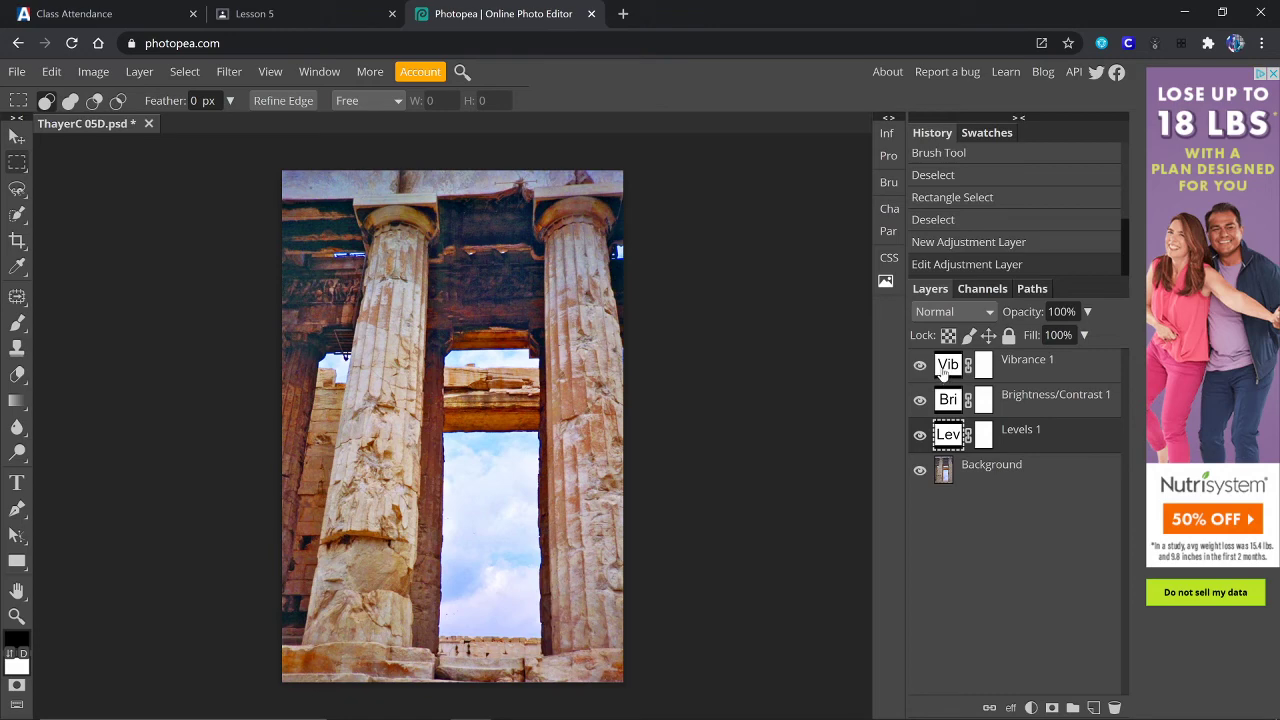
Tone down the Vibrance adjustment layer to vibrance -50 and saturation 20, and collapse its properties.
double_click(944, 368)
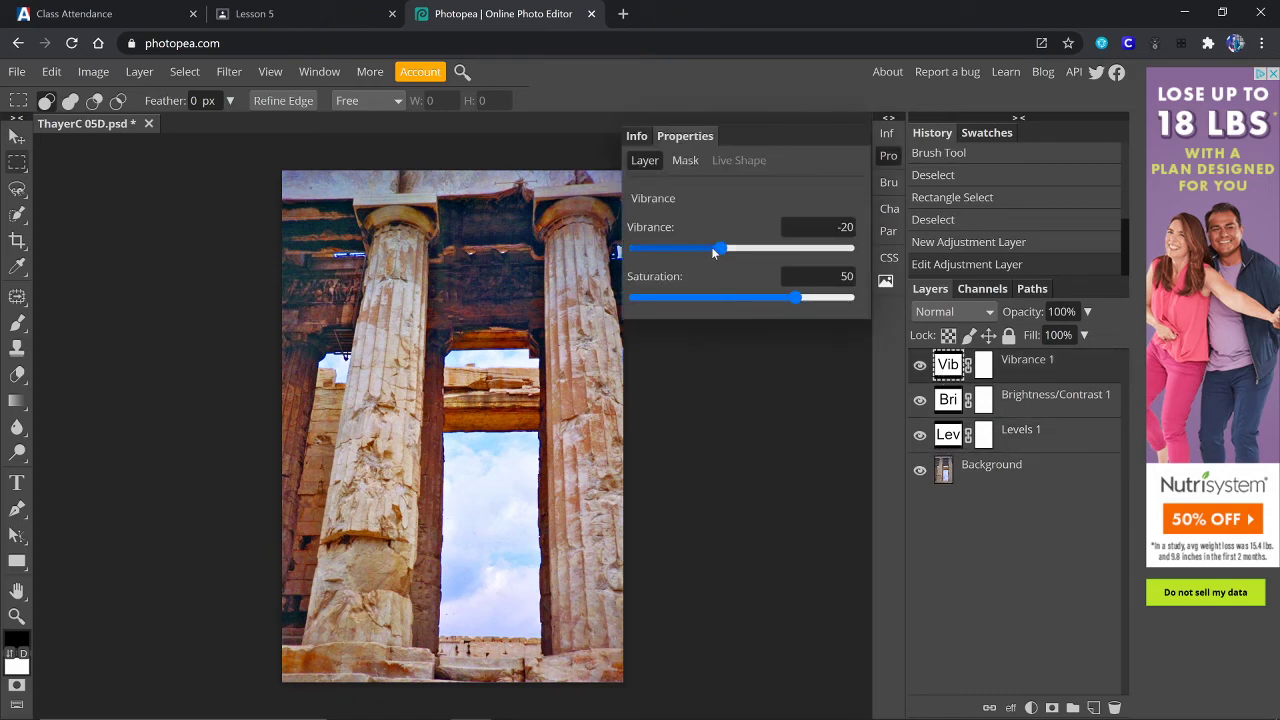
drag(795, 300, 762, 303)
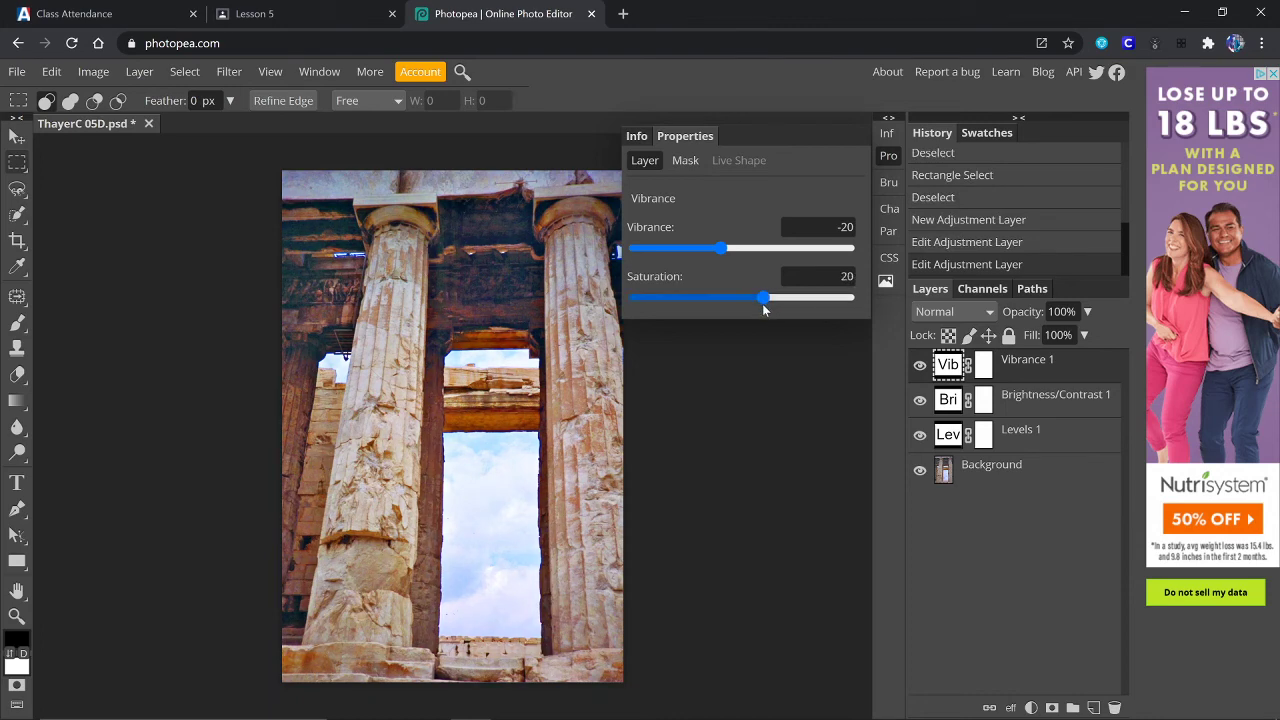
click(736, 248)
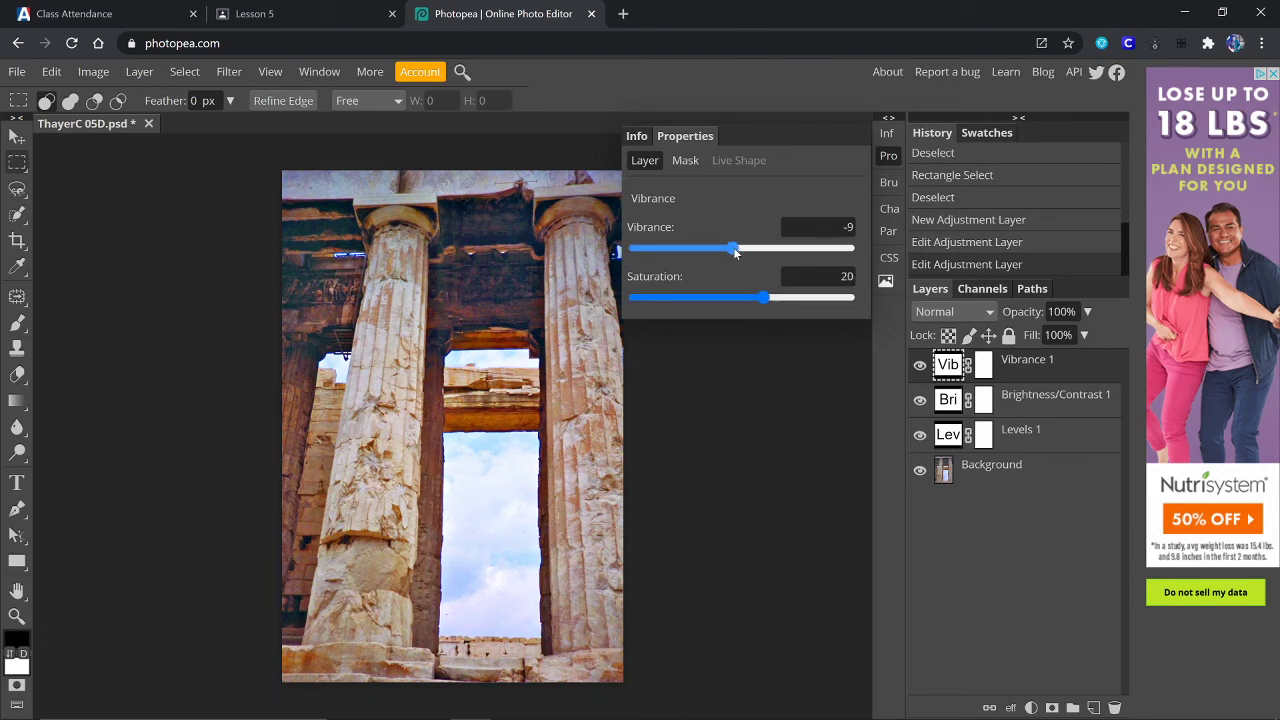
drag(737, 250, 736, 251)
drag(736, 250, 690, 249)
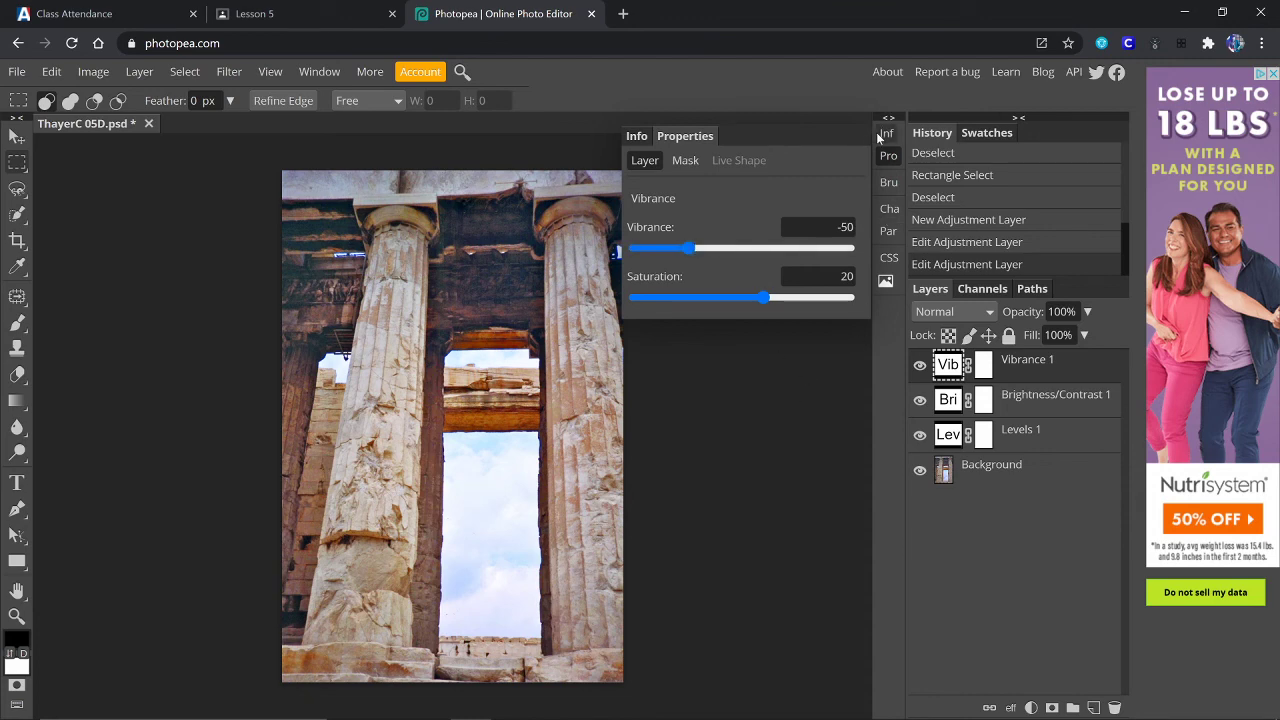
click(887, 160)
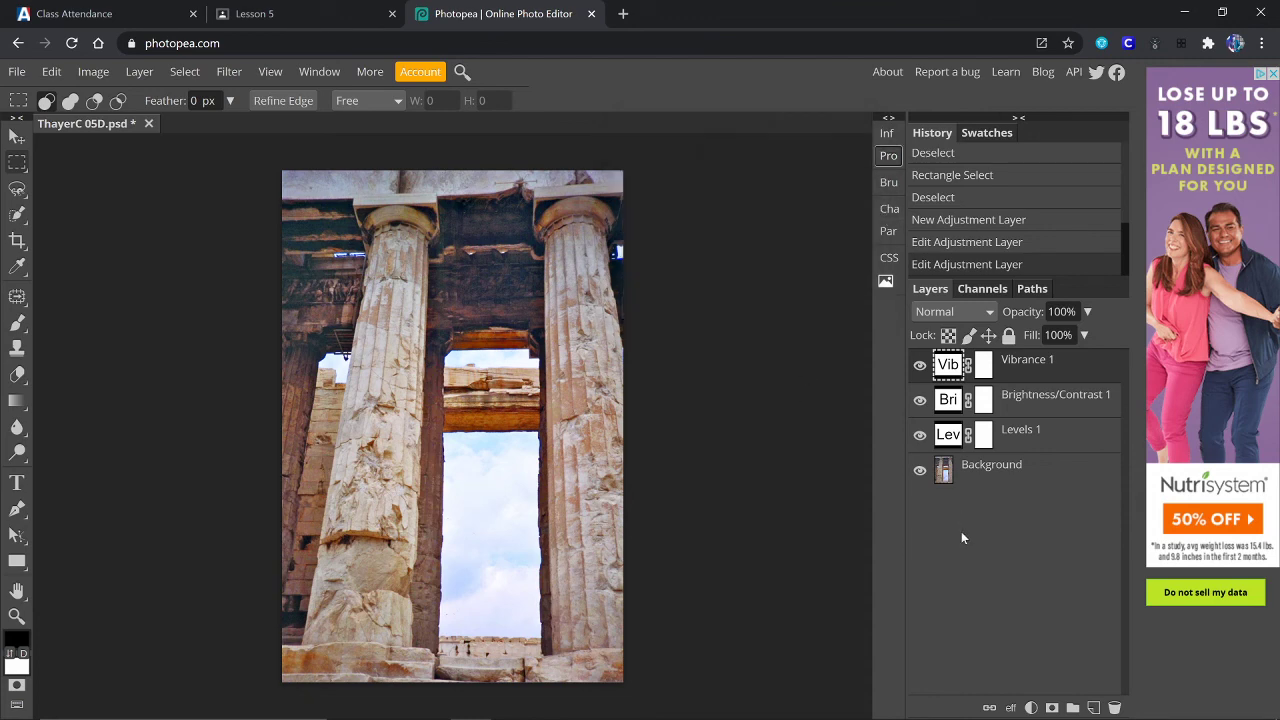
Hide all three adjustment layers and show them again to compare the toned-down result with the unadjusted Background photo.
click(919, 434)
click(919, 399)
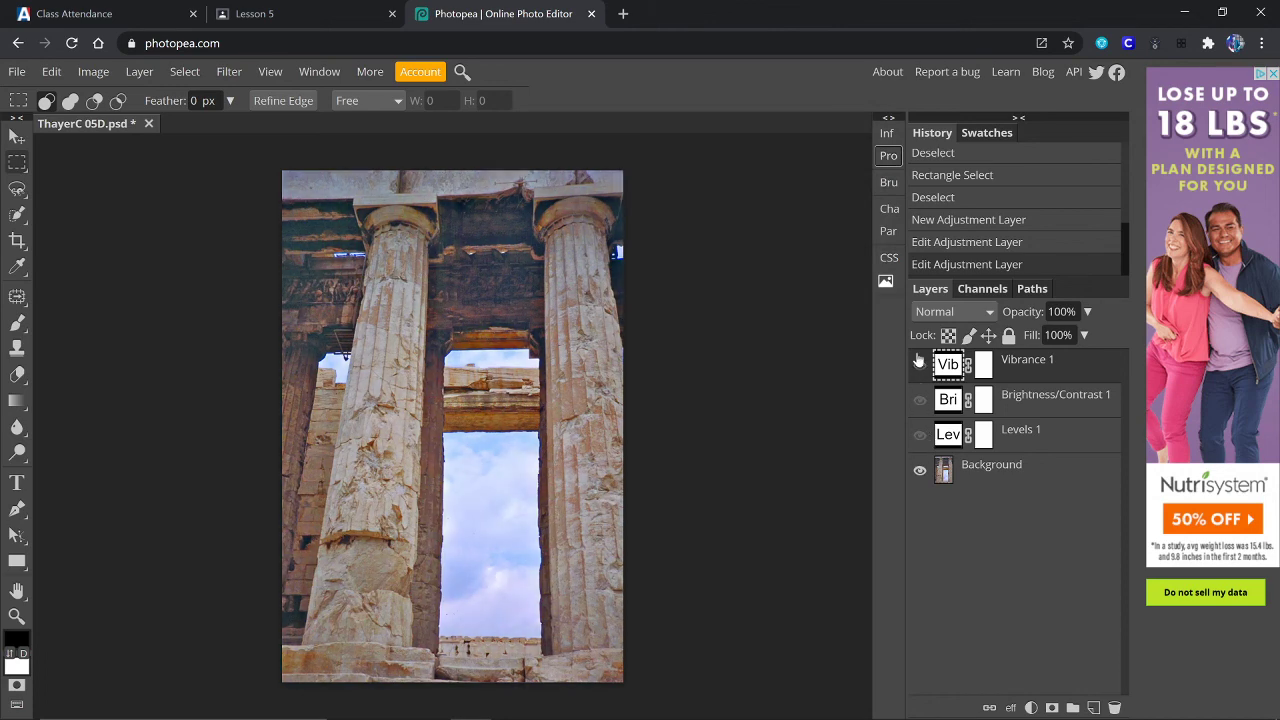
click(919, 364)
click(919, 434)
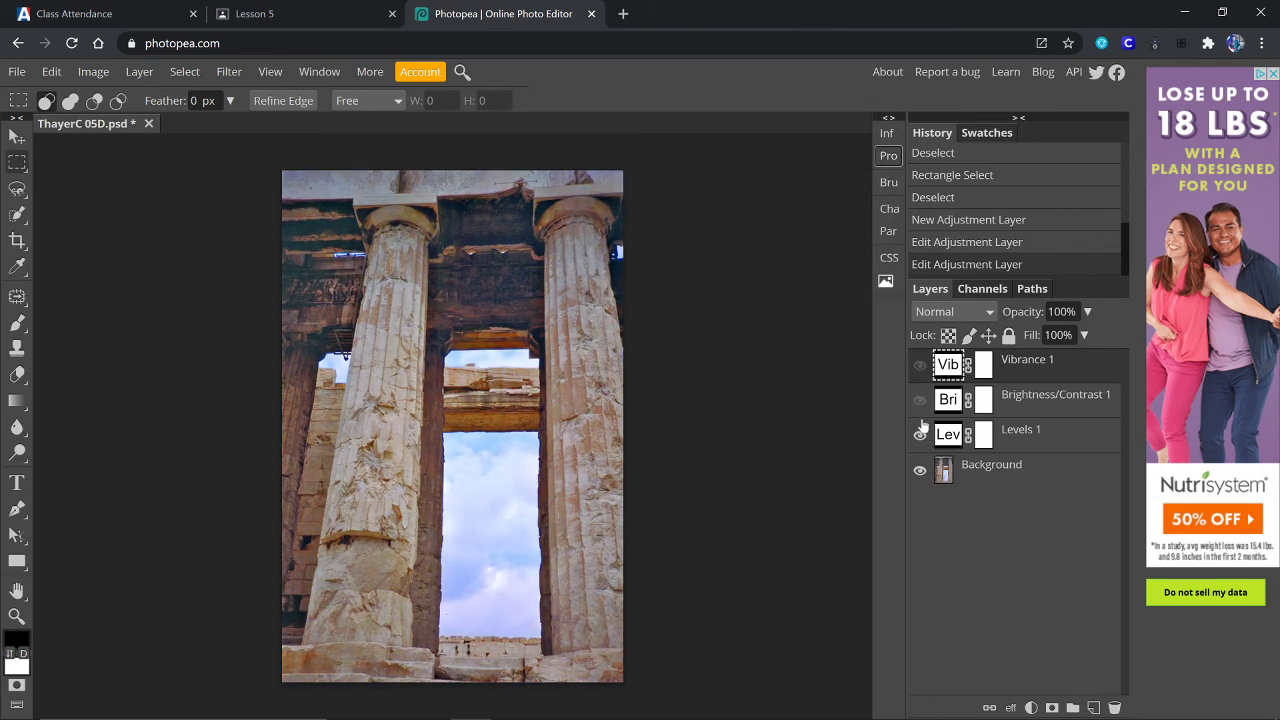
click(919, 399)
click(919, 364)
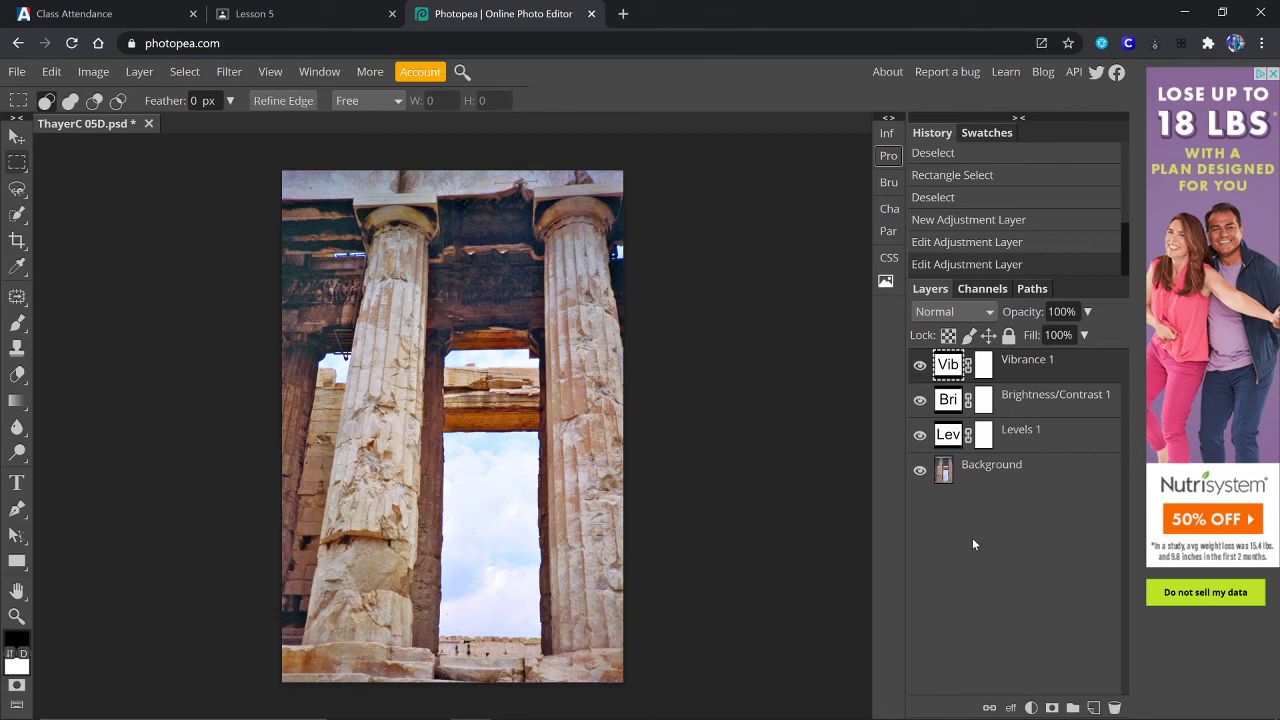
Hide and show the Vibrance adjustment layer repeatedly to compare the photo with and without its effect.
click(919, 366)
click(919, 366)
click(919, 366)
click(919, 368)
click(919, 368)
click(919, 370)
Save the layered document as a PSD and export a JPG copy at 1024 × 1536 px and 70% quality.
click(17, 72)
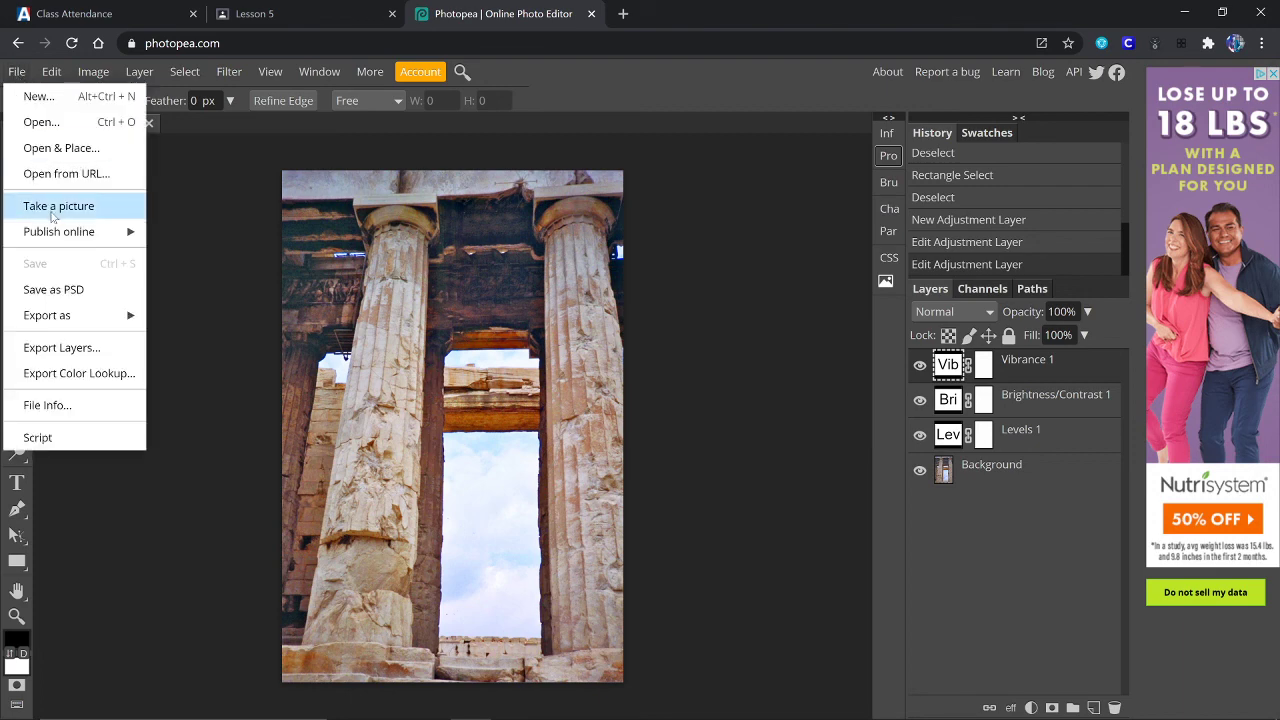
click(63, 288)
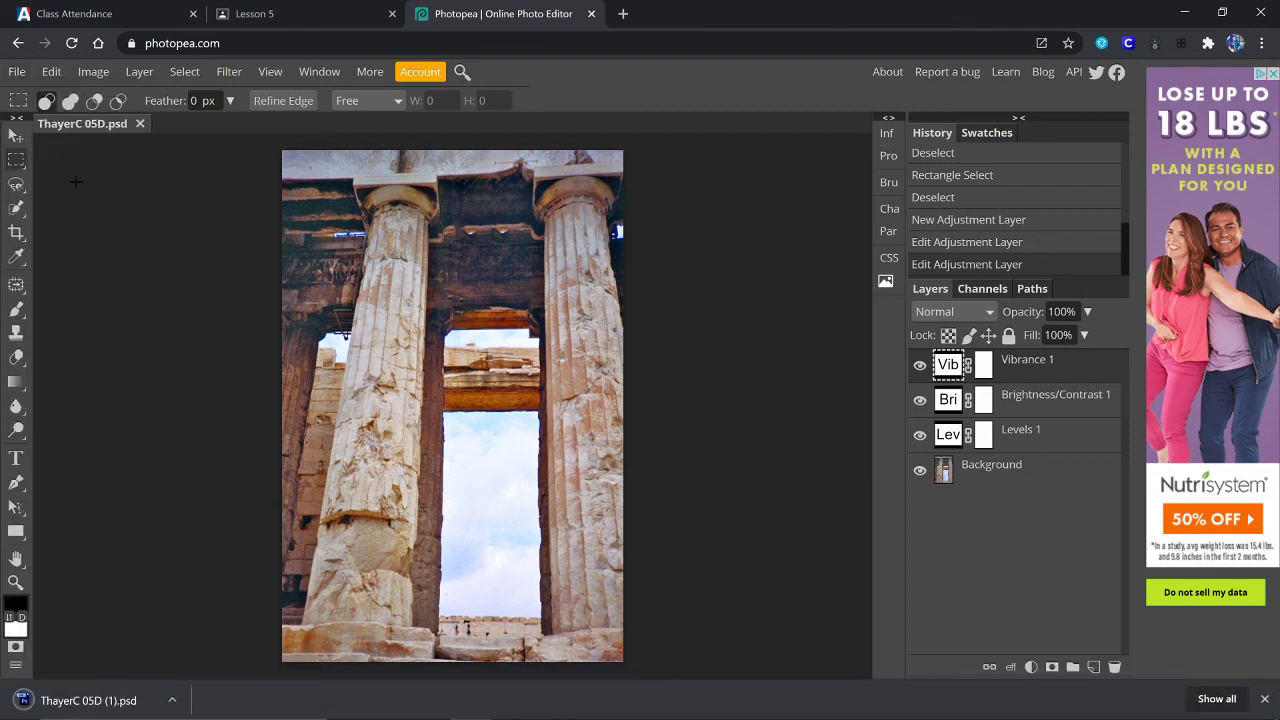
click(17, 72)
mouse_move(103, 316)
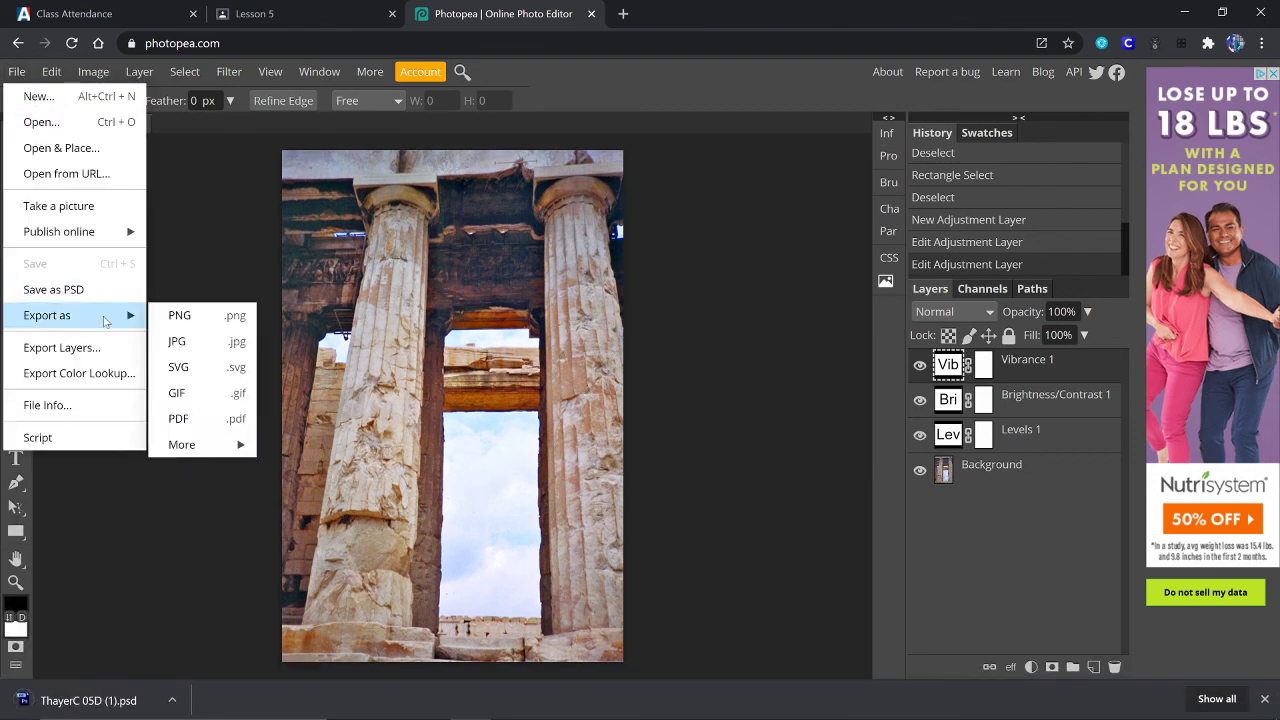
click(172, 342)
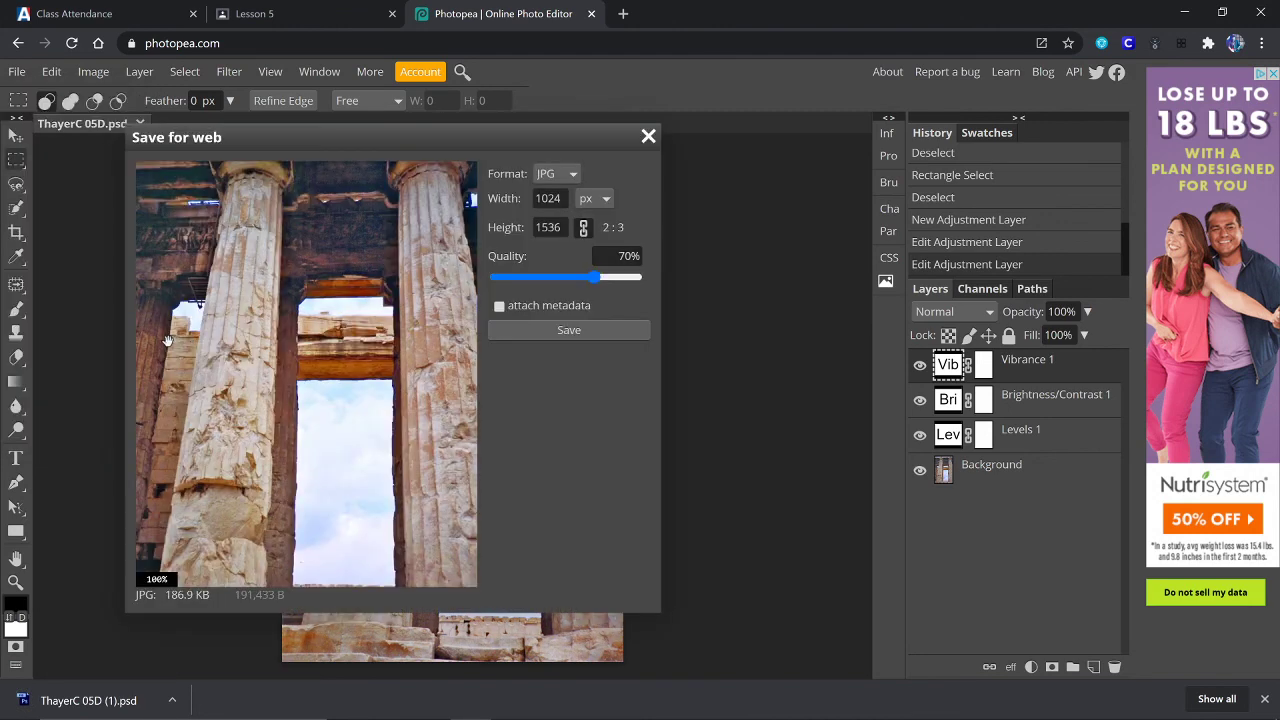
click(582, 333)
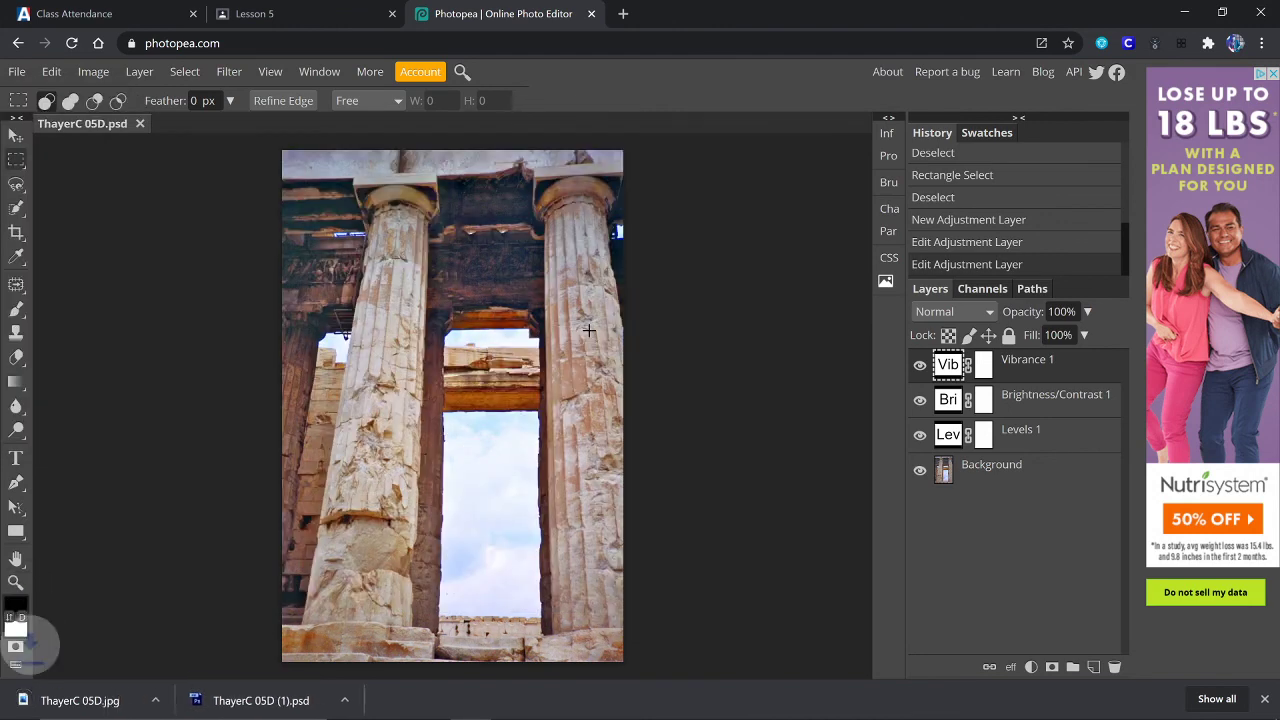
click(1263, 703)
mouse_move(855, 715)
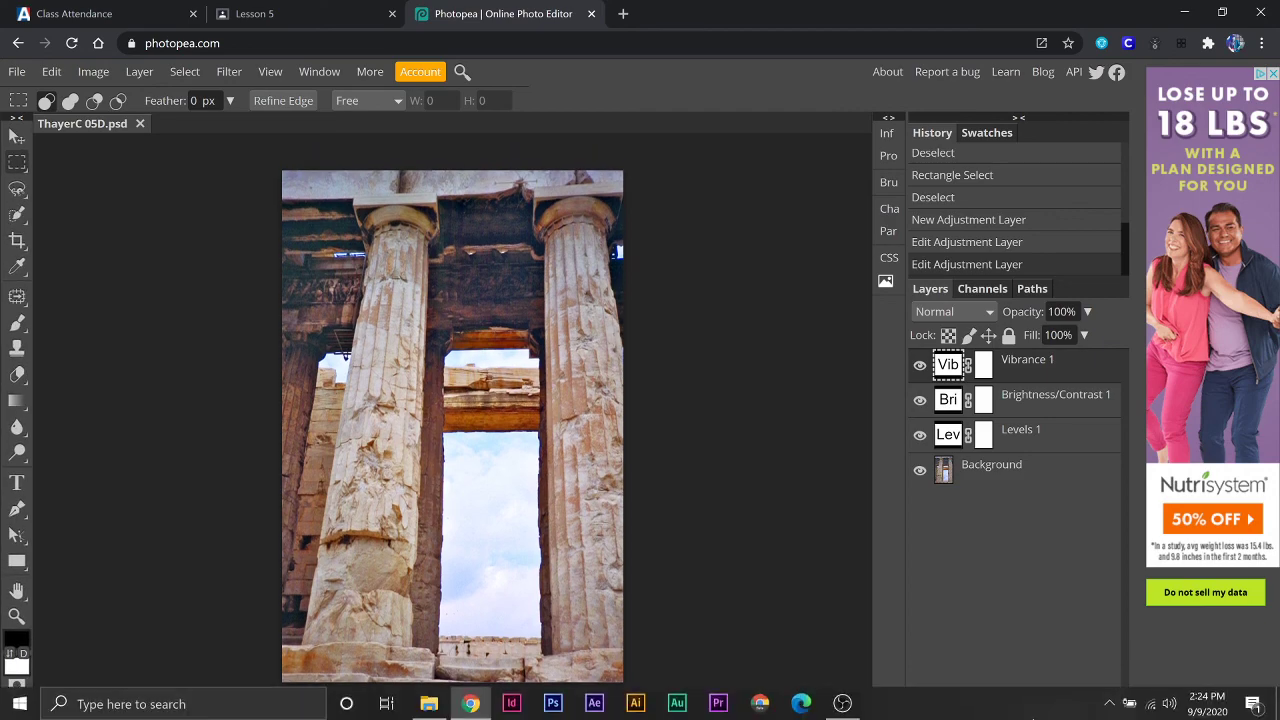